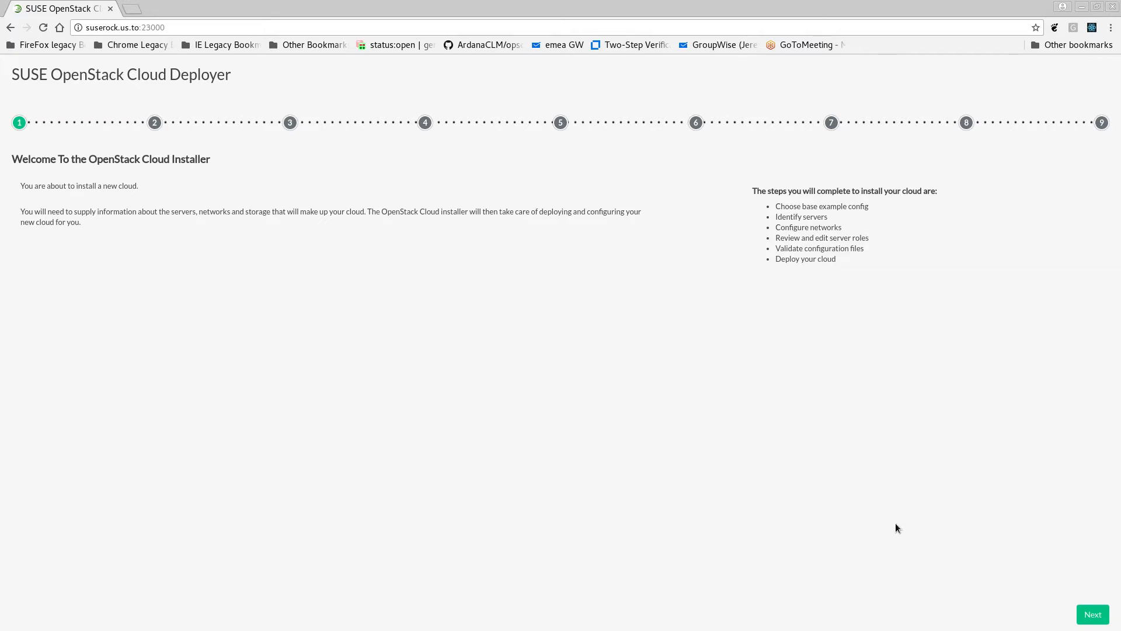
# Begin the cloud installation and narrow the available cloud models to the KVM Hypervisor type
pyautogui.click(1093, 614)
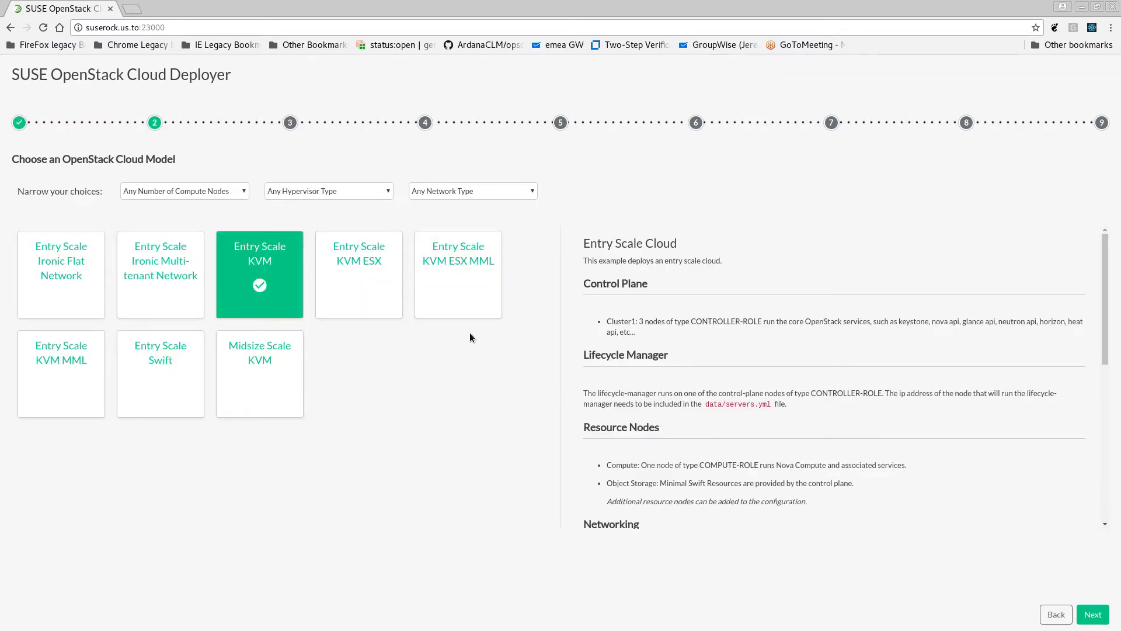
pyautogui.click(242, 195)
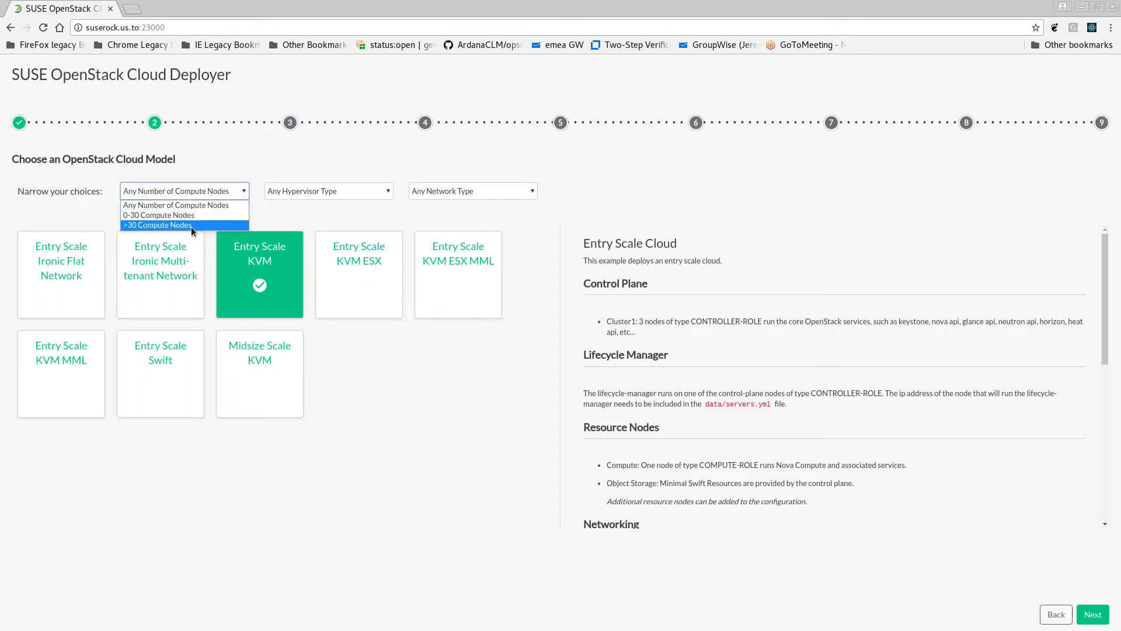
pyautogui.click(335, 191)
pyautogui.click(334, 190)
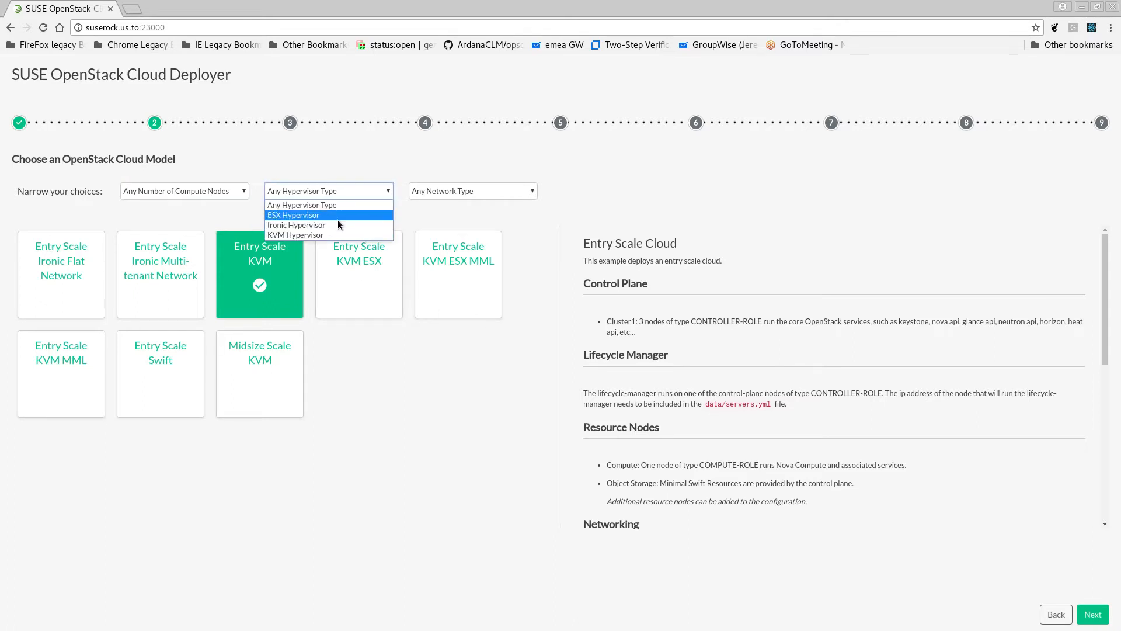
pyautogui.click(336, 236)
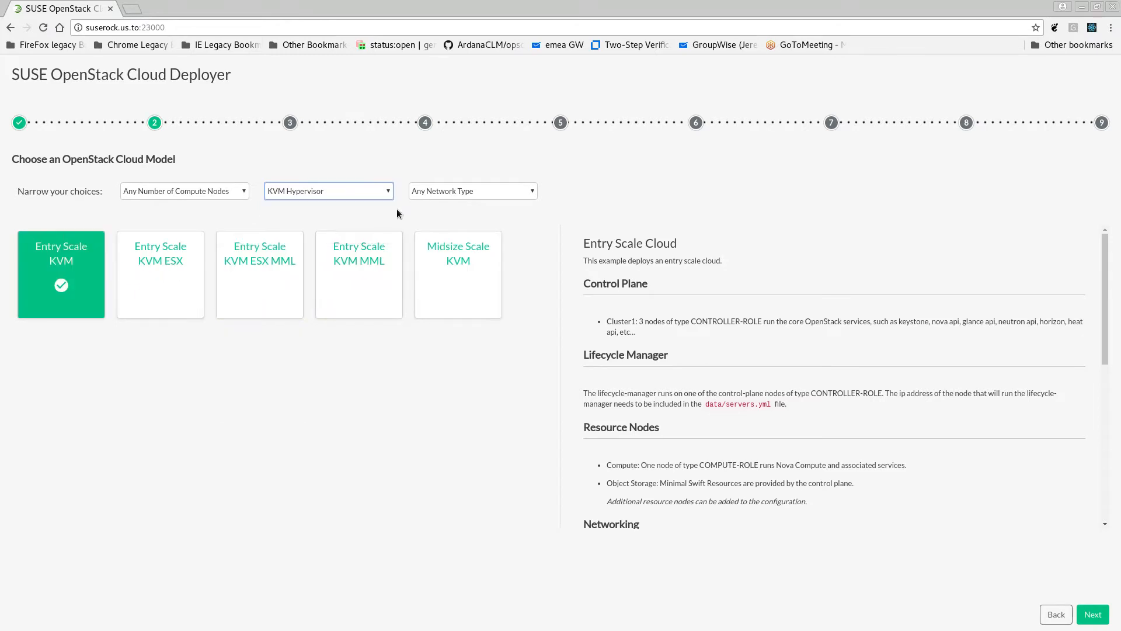
pyautogui.click(454, 194)
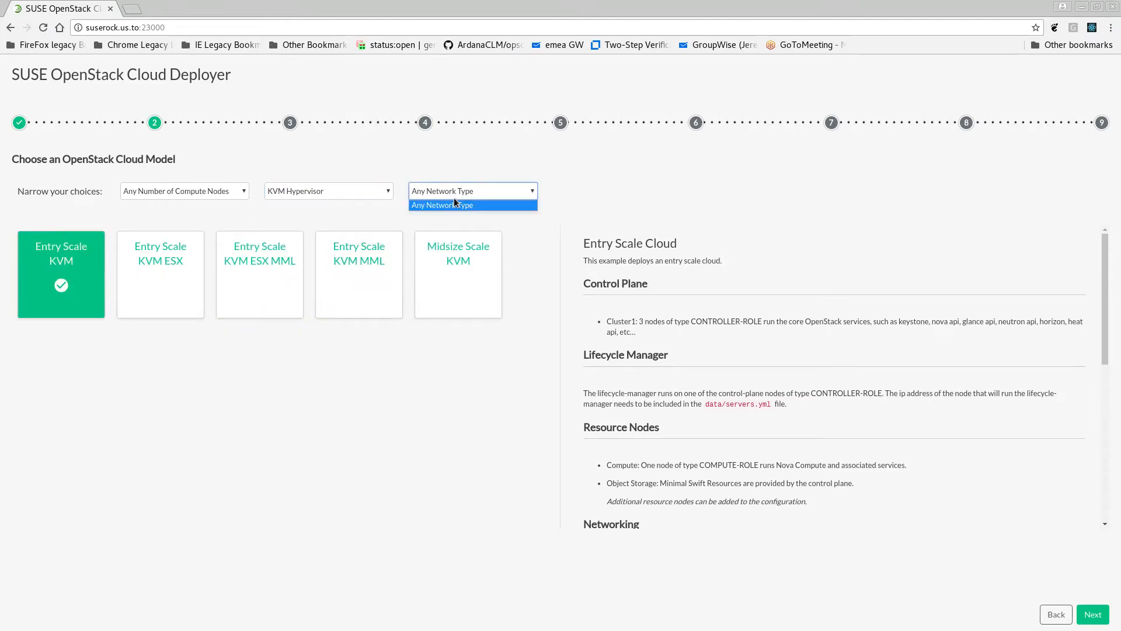
pyautogui.click(455, 194)
pyautogui.click(215, 197)
pyautogui.click(222, 193)
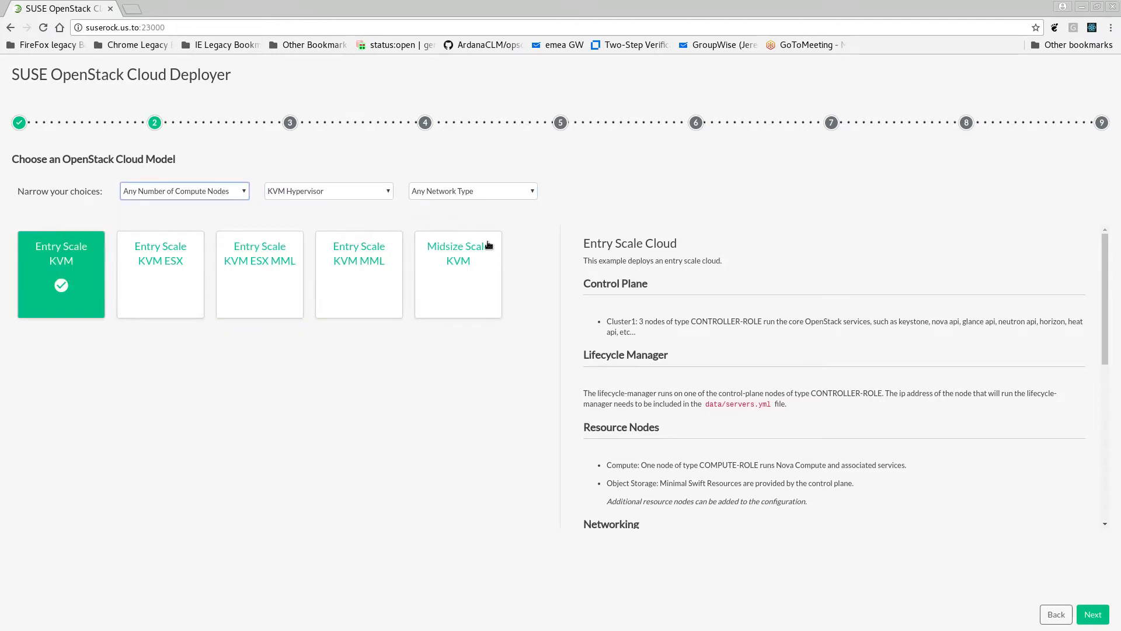
# Choose the Midsize Scale KVM model and continue, accepting the replacement of the previously selected model
pyautogui.click(458, 284)
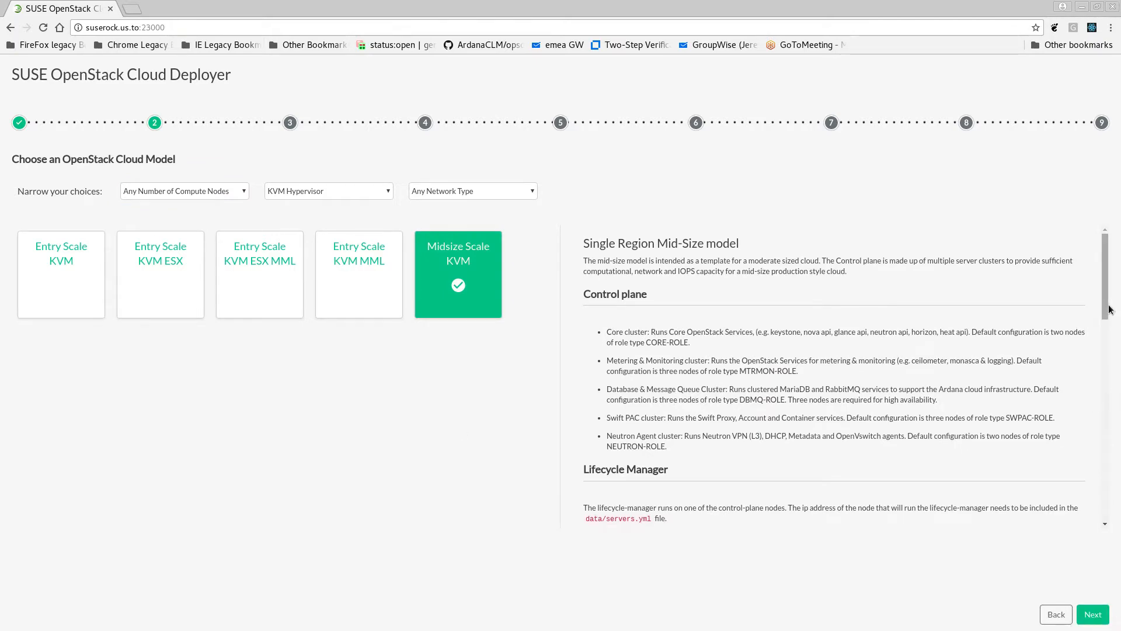
pyautogui.moveTo(1113, 315); pyautogui.dragTo(1113, 283)
pyautogui.click(1092, 614)
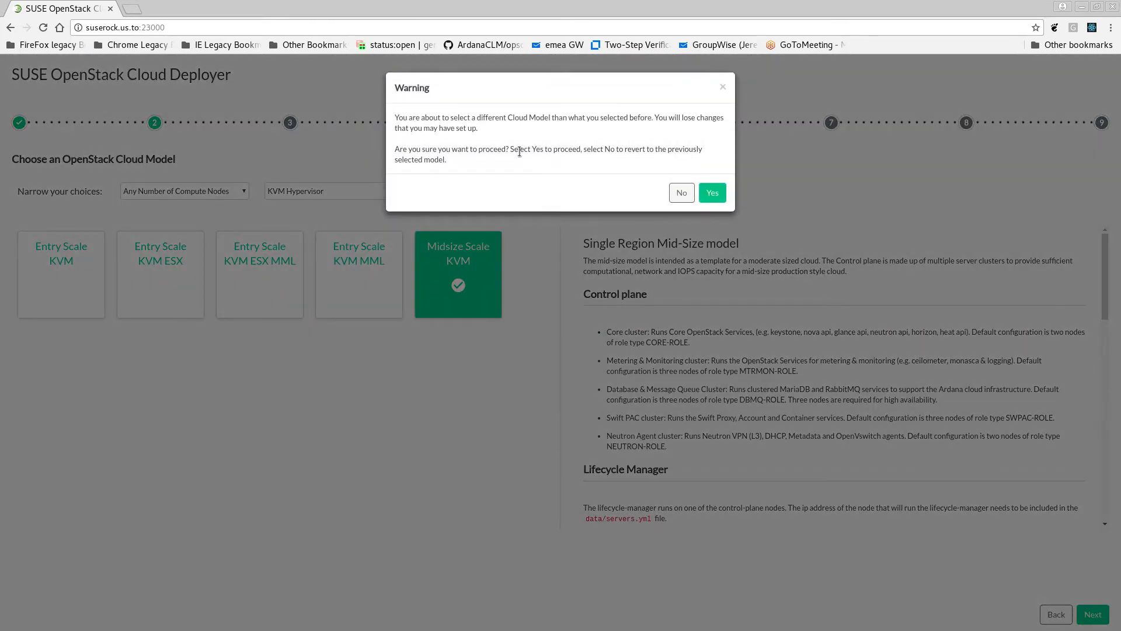
pyautogui.click(714, 195)
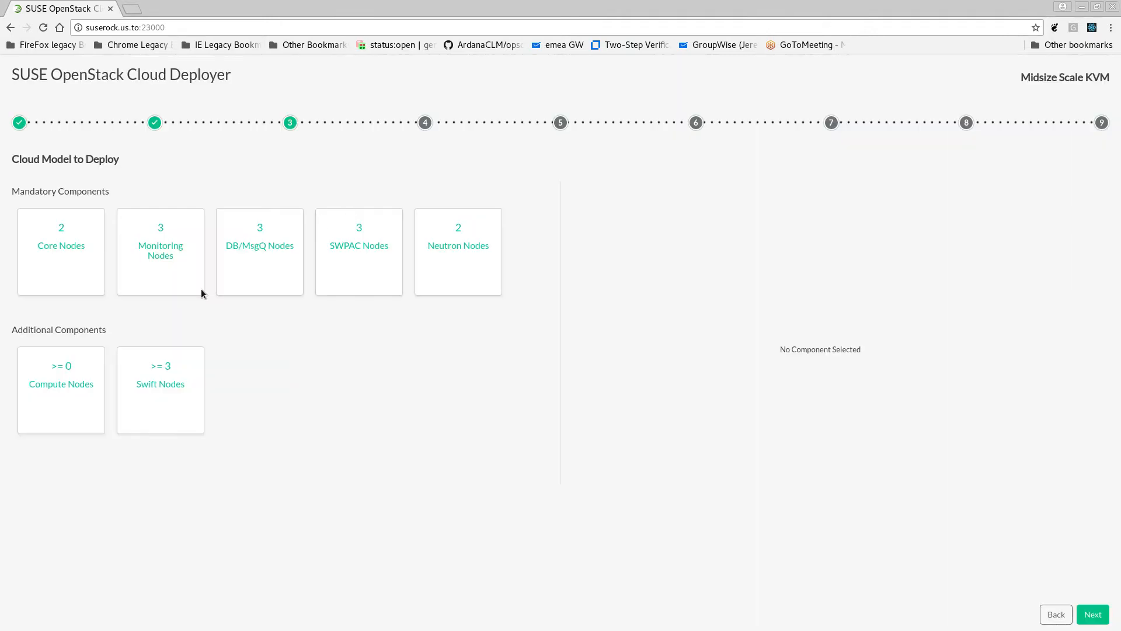
# Examine the services and node counts of the mandatory components, including core, monitoring, DB/MsgQ, SWPAC and Neutron nodes
pyautogui.click(45, 270)
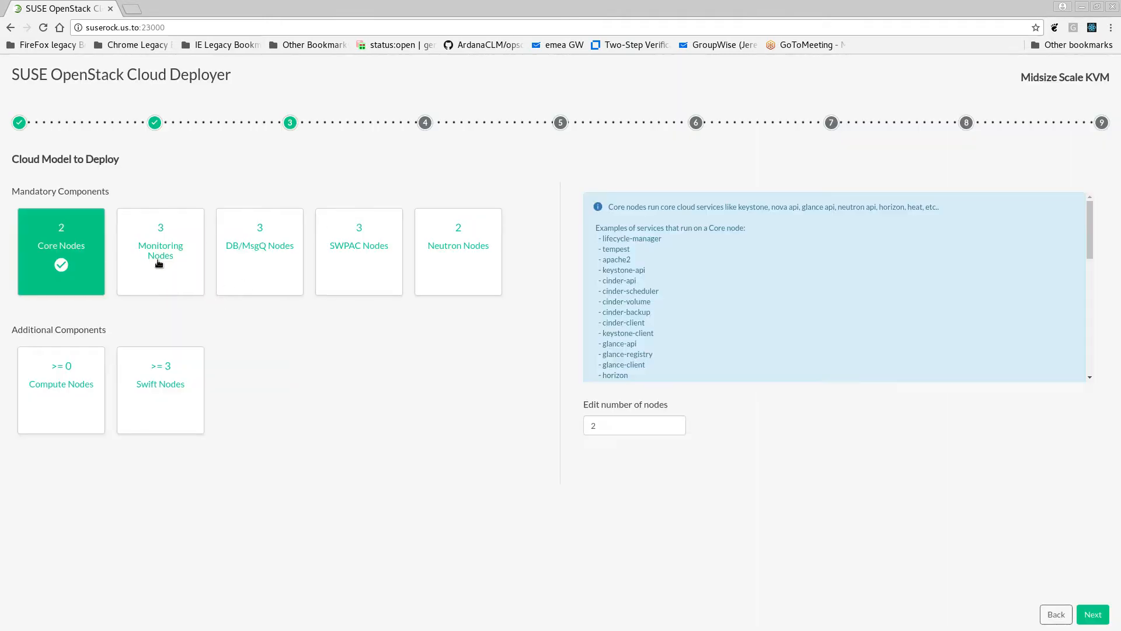
pyautogui.click(261, 257)
pyautogui.click(351, 257)
pyautogui.click(56, 266)
pyautogui.scroll(-1, 766, 290)
pyautogui.scroll(-5, 767, 290)
pyautogui.scroll(7, 767, 290)
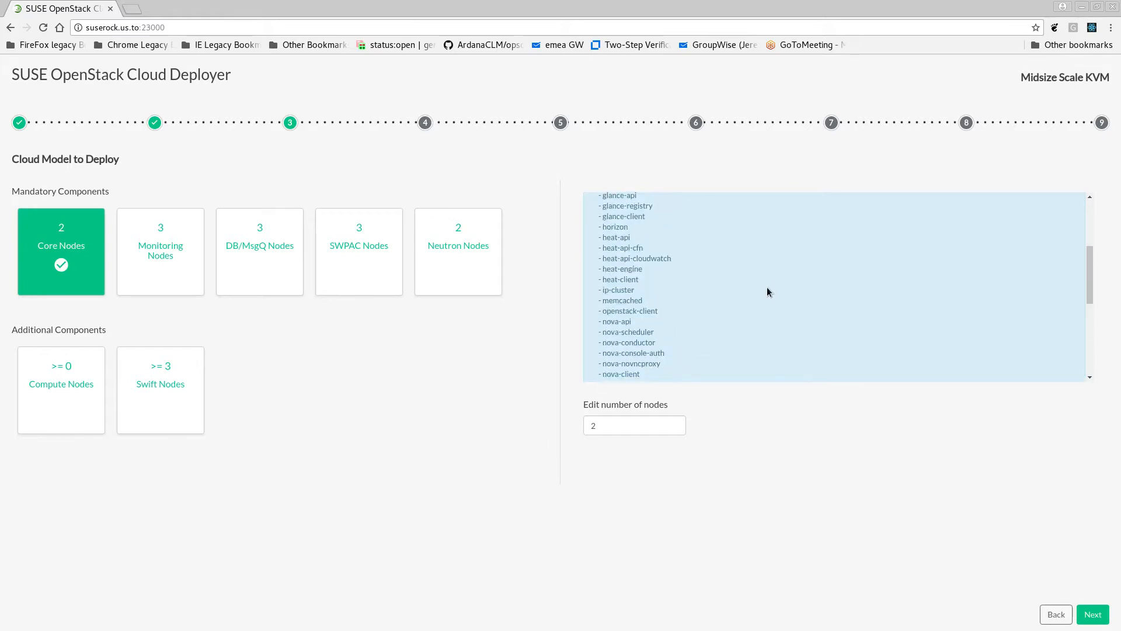
pyautogui.click(466, 266)
pyautogui.click(374, 266)
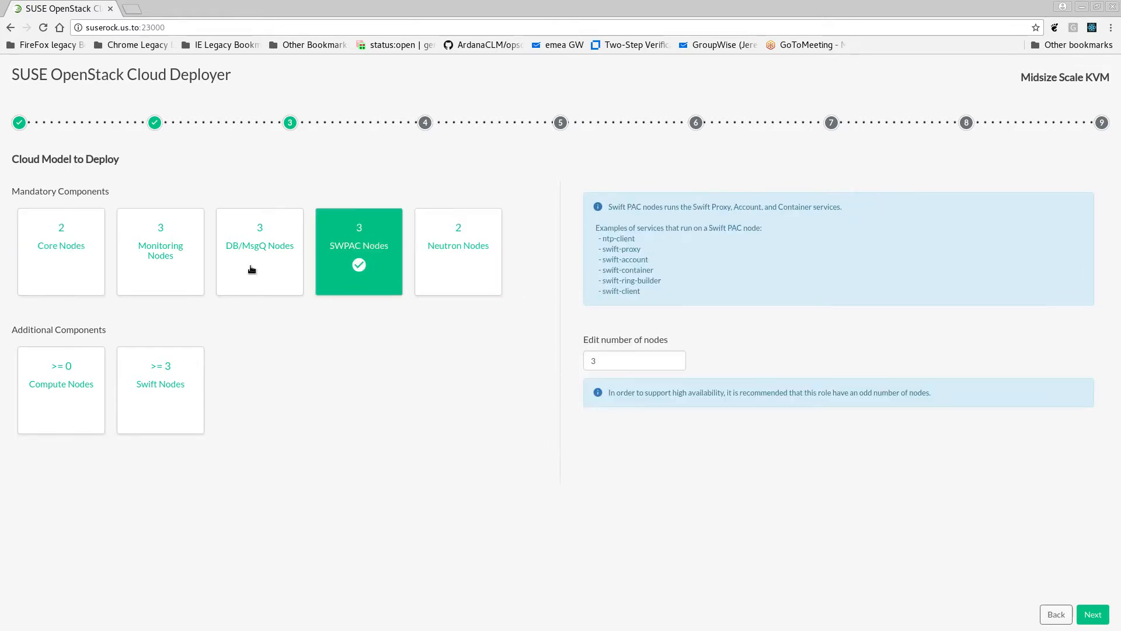
pyautogui.click(252, 269)
pyautogui.click(170, 273)
pyautogui.click(52, 275)
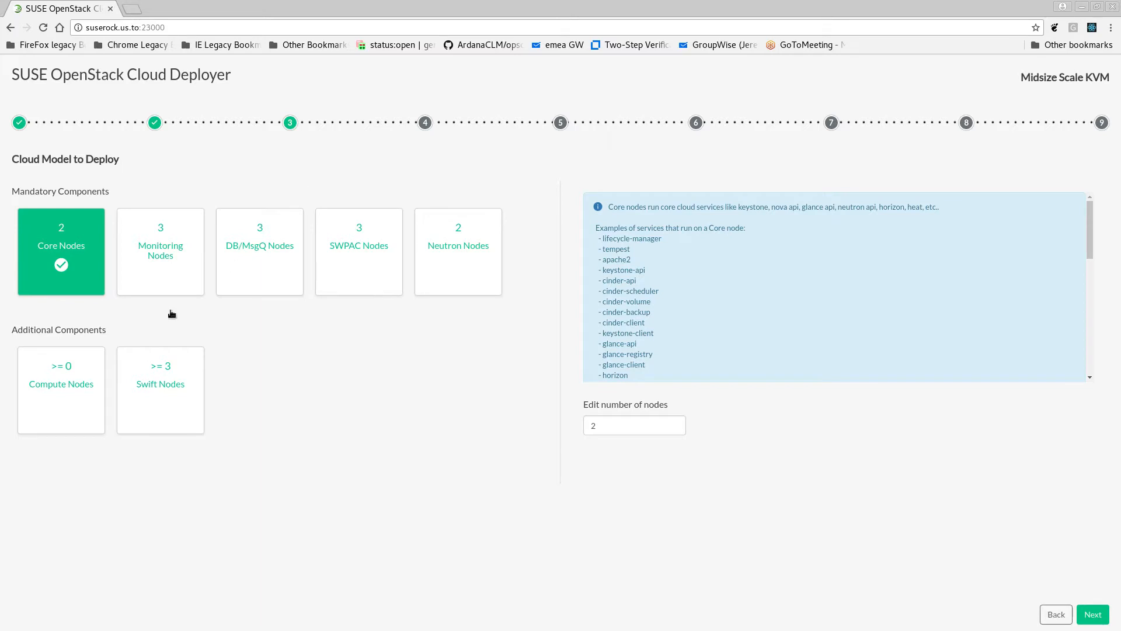
# Continue to server role assignment and look through the dbmq and mtrmon groups, including the mtrmon1 server's edit form
pyautogui.click(1101, 616)
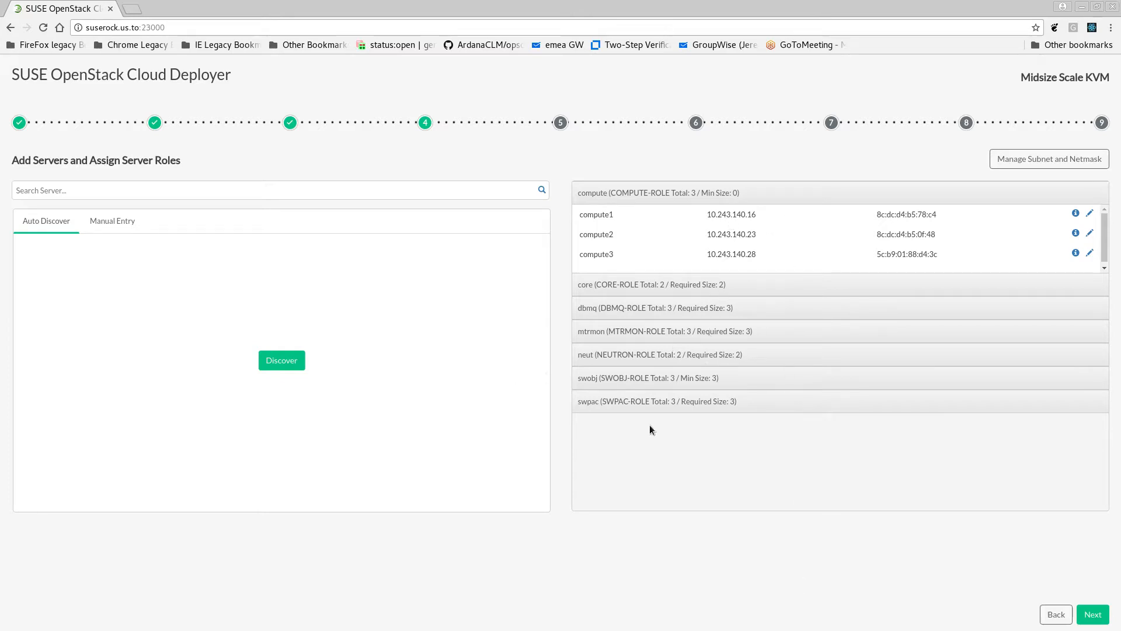
pyautogui.click(767, 316)
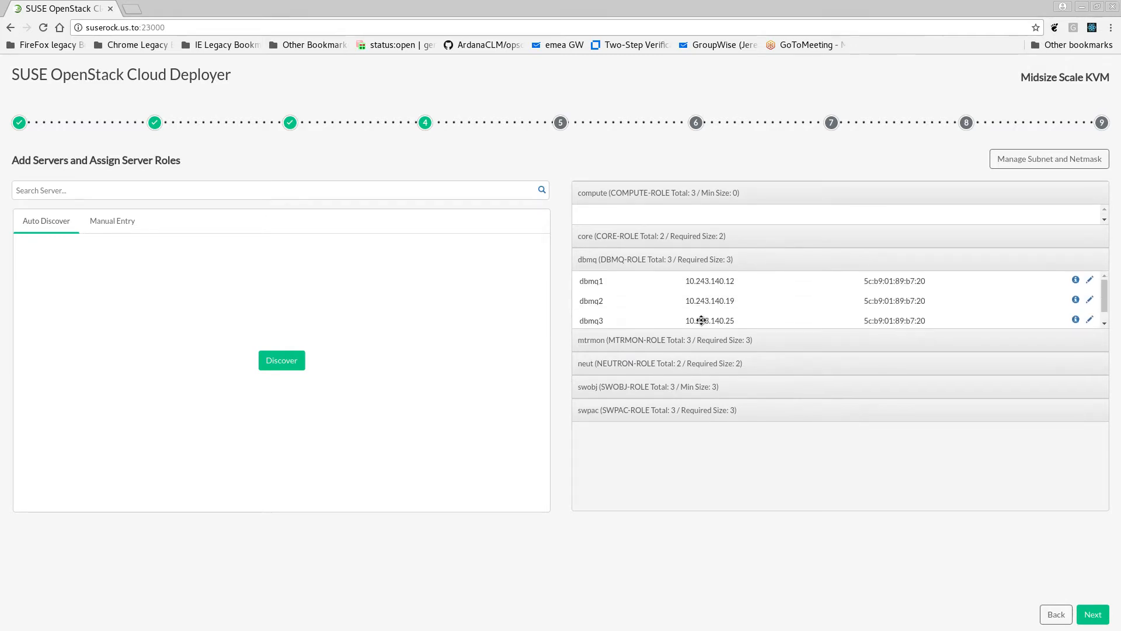
pyautogui.click(780, 333)
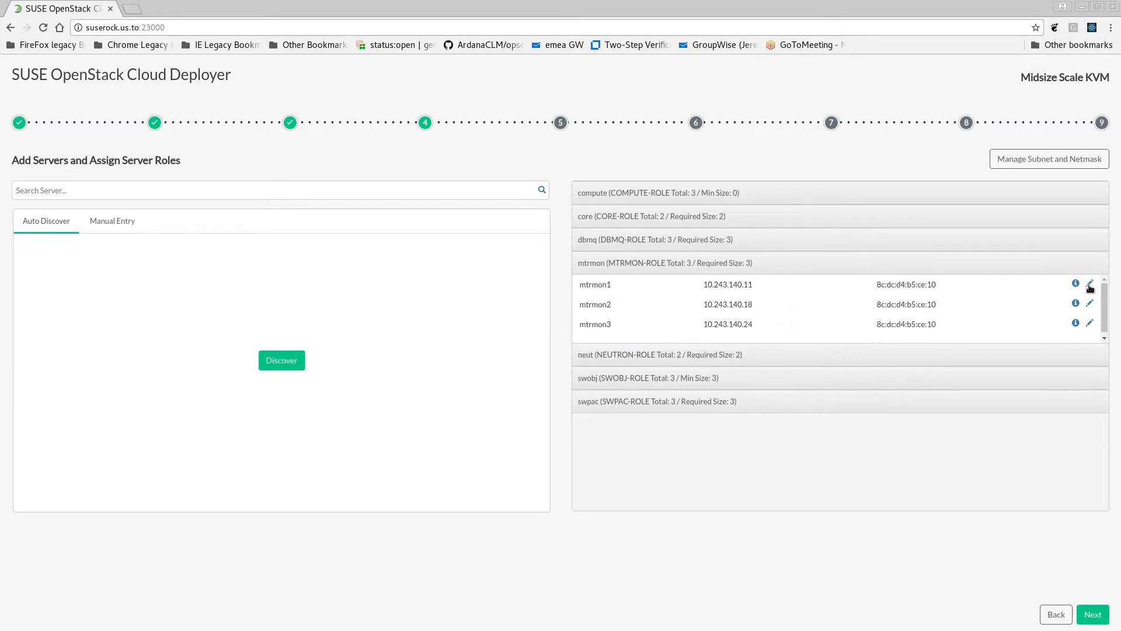
pyautogui.click(1090, 283)
pyautogui.click(699, 399)
# Inspect the manual-entry form for adding a server and close it without saving
pyautogui.click(91, 222)
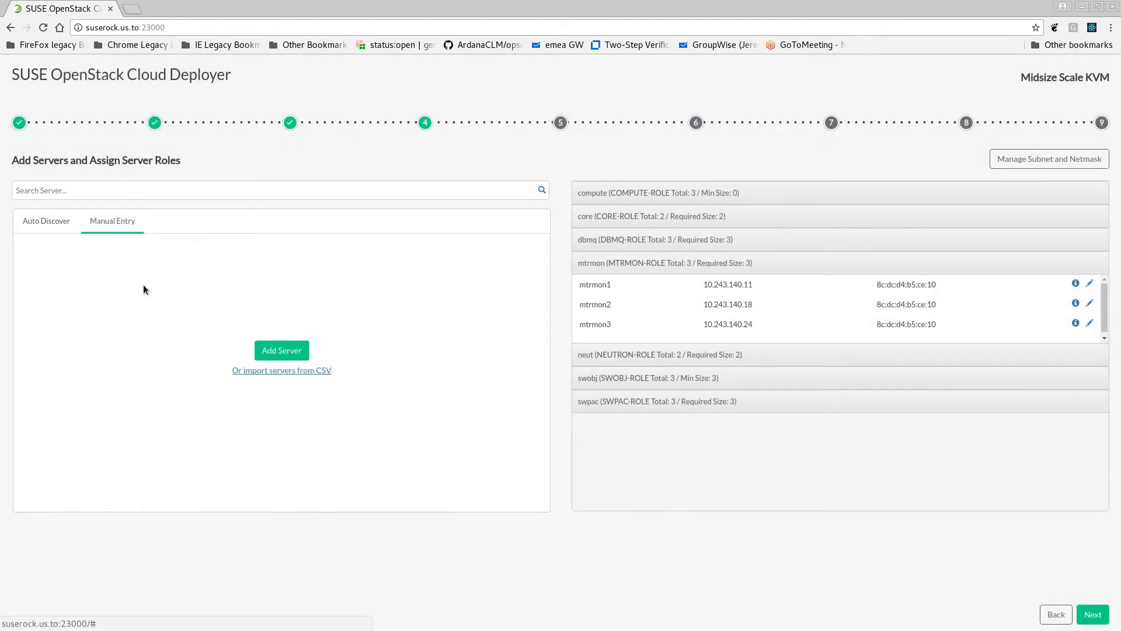
pyautogui.click(287, 351)
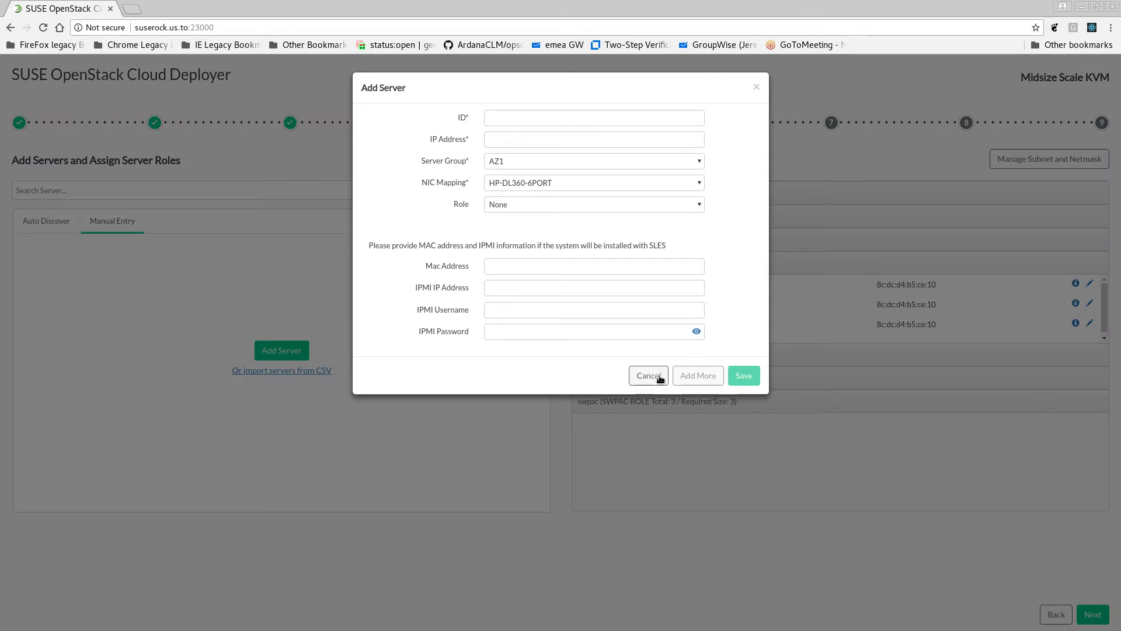
pyautogui.click(639, 381)
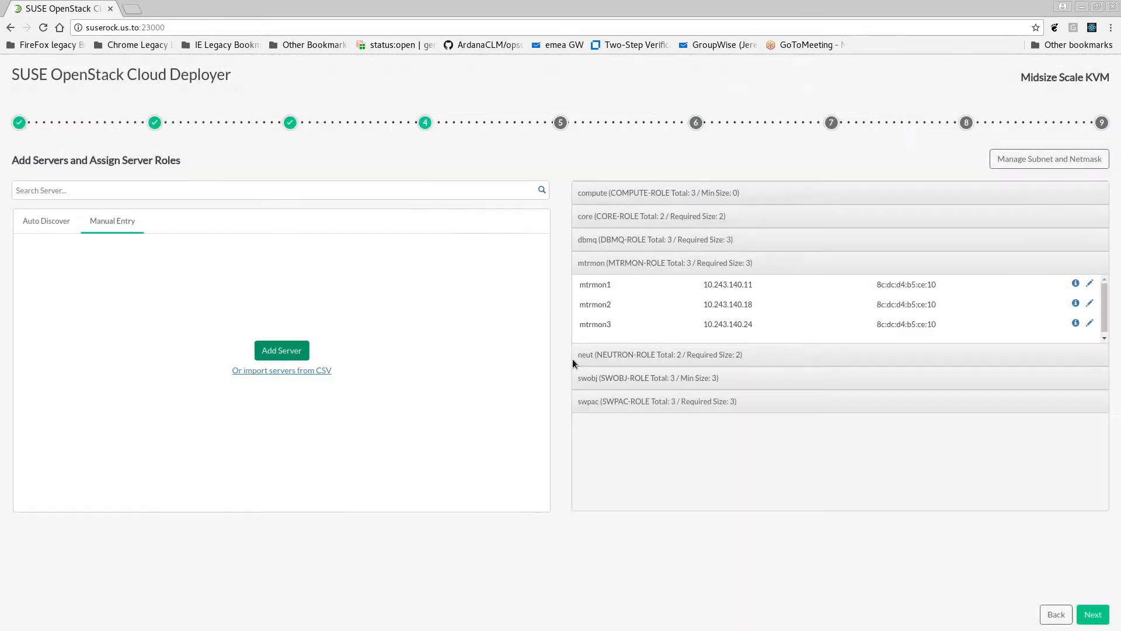
# Set up automatic server discovery through SUSE Manager with host suserock.us.to and port 23003
pyautogui.click(45, 225)
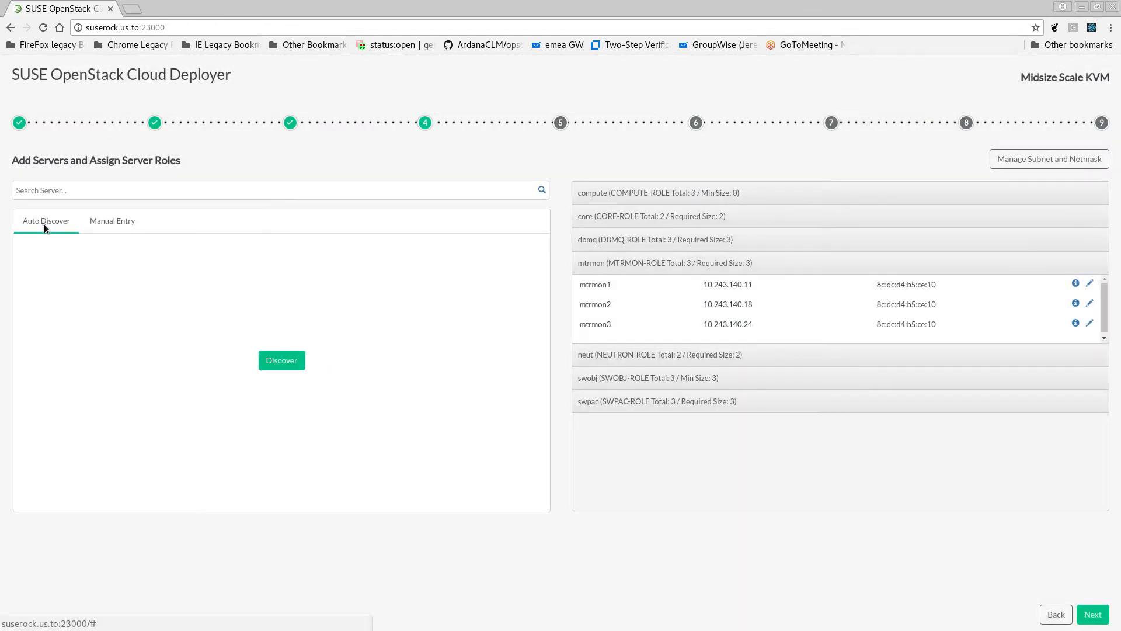
pyautogui.click(282, 360)
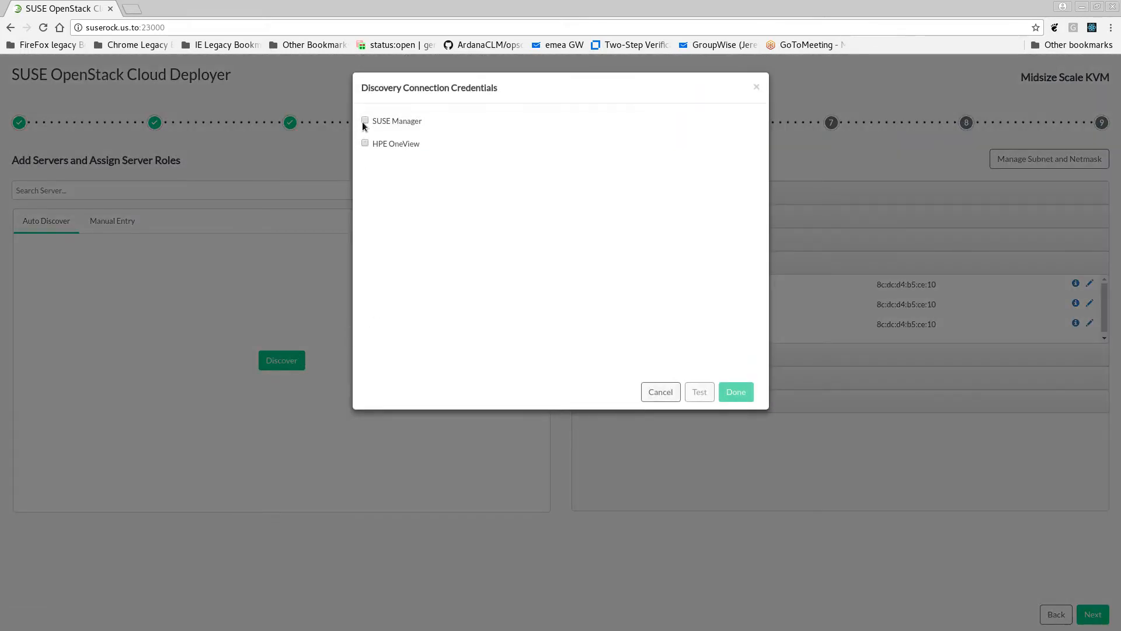
pyautogui.click(364, 120)
pyautogui.click(533, 142)
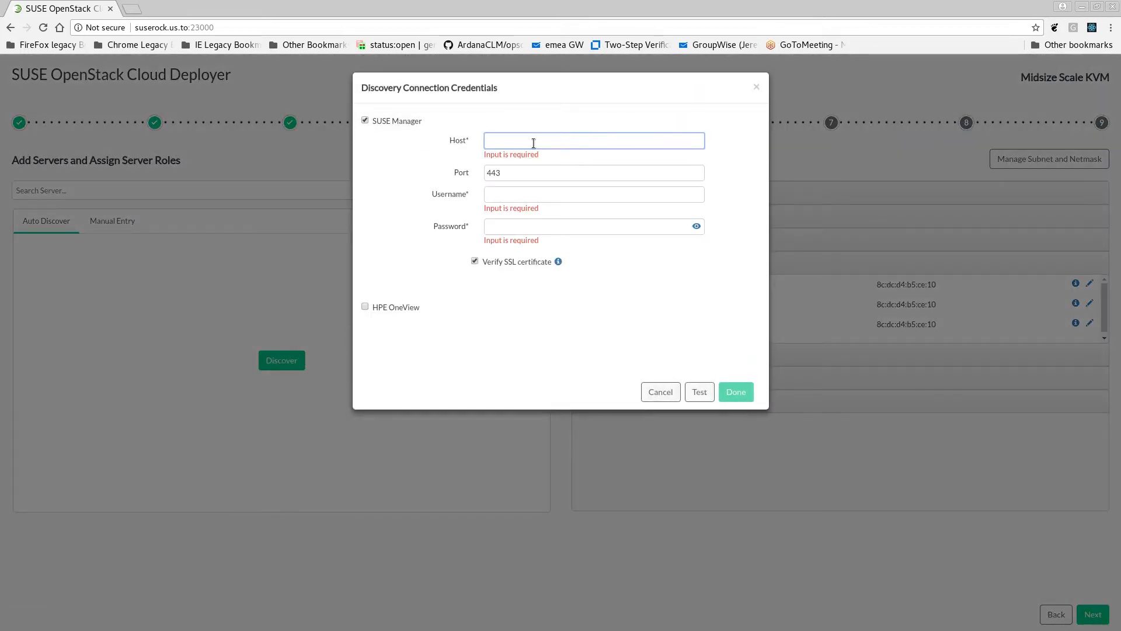
pyautogui.write('susero')
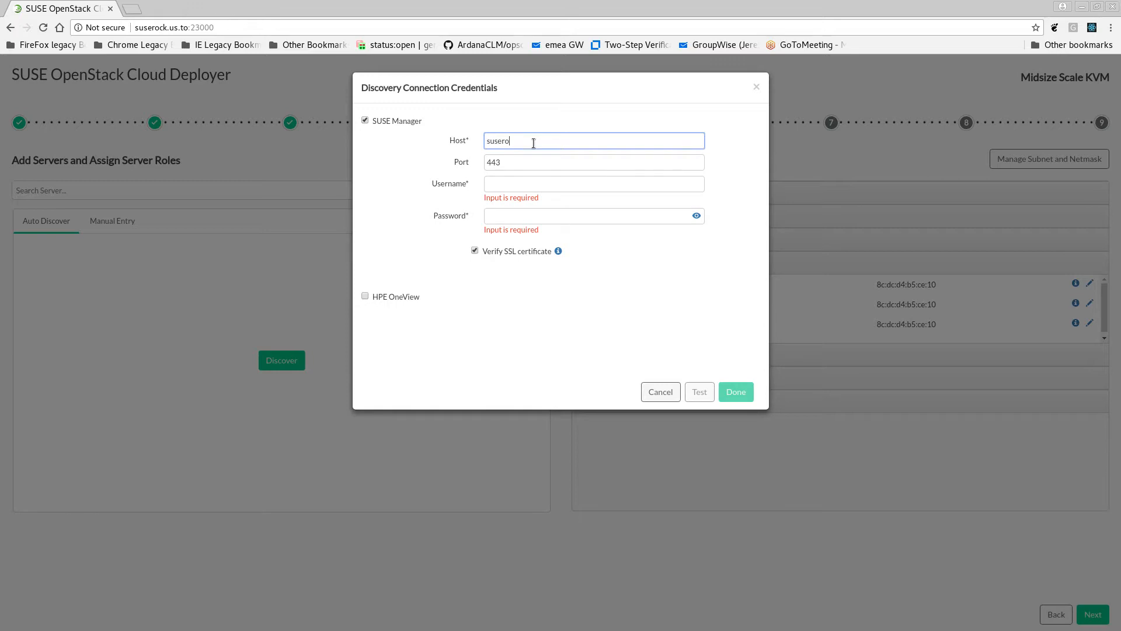
pyautogui.write('ck.us.to')
pyautogui.press('Tab')
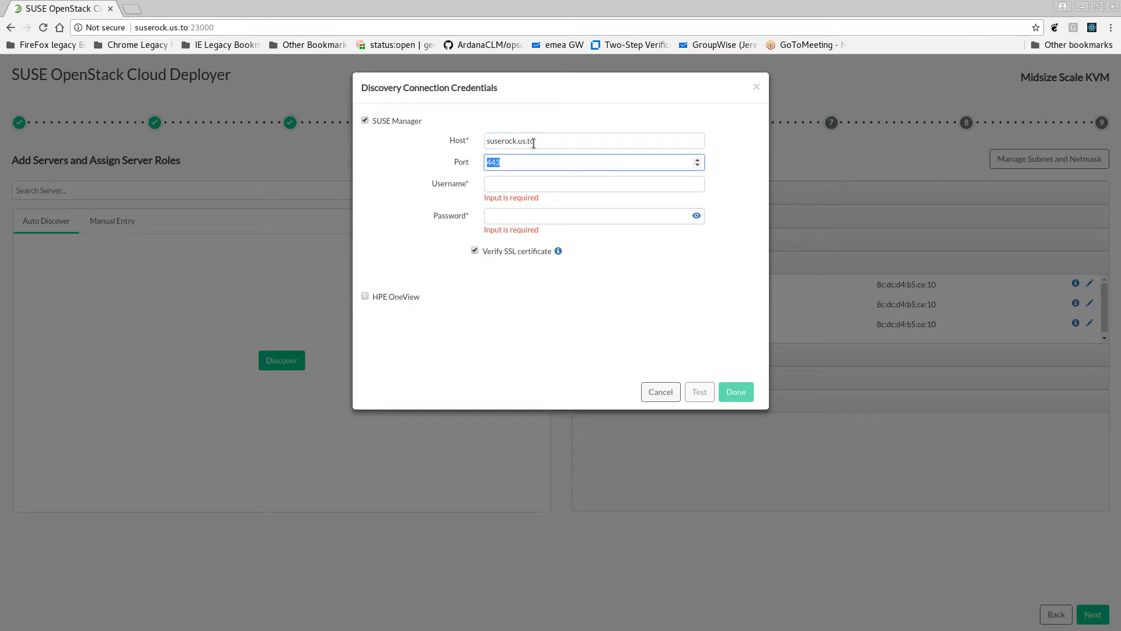
pyautogui.write('23003')
pyautogui.press('Tab')
# Enter the username and the password for the SUSE Manager connection
pyautogui.write('admin')
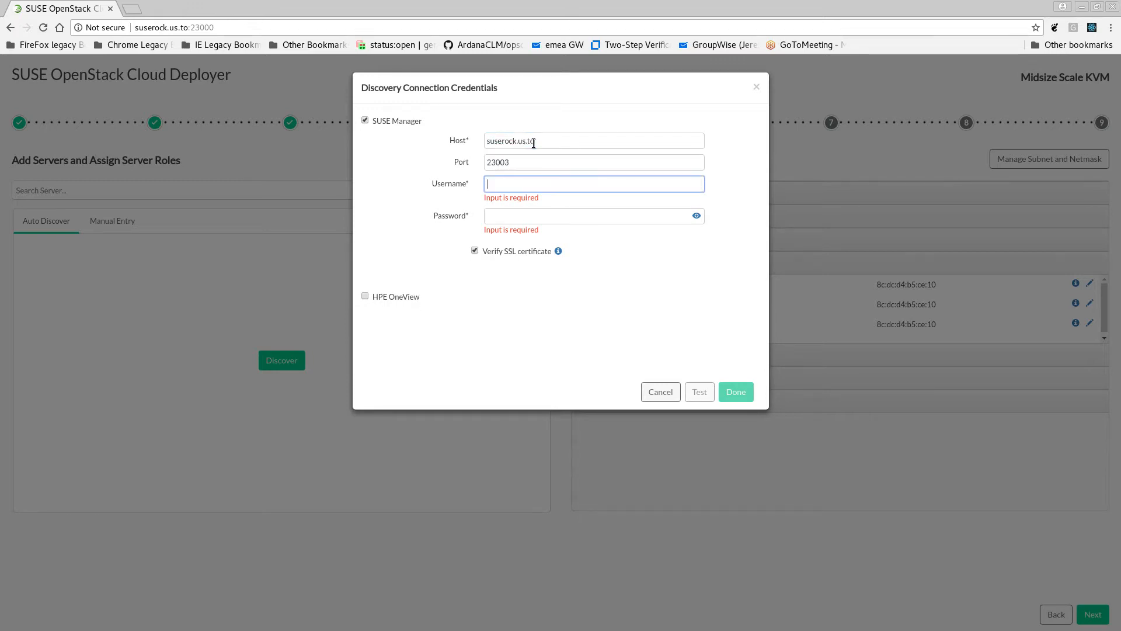
pyautogui.press('Tab')
pyautogui.write('admin')
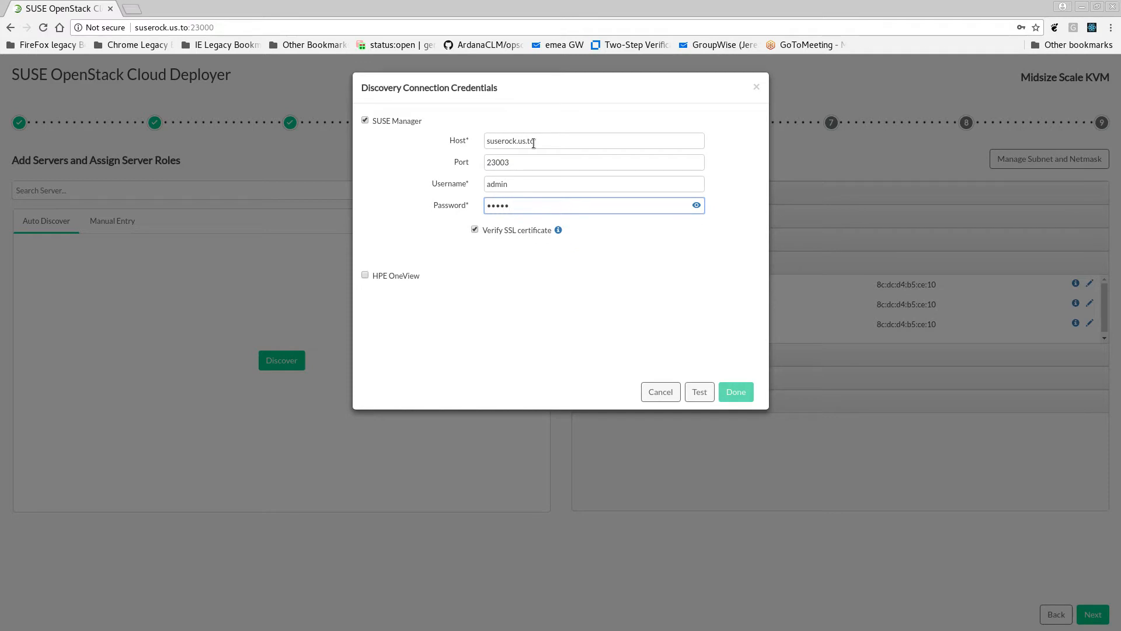
# Turn off SSL certificate verification, test the SUSE Manager connection and run the server discovery
pyautogui.click(474, 230)
pyautogui.click(700, 392)
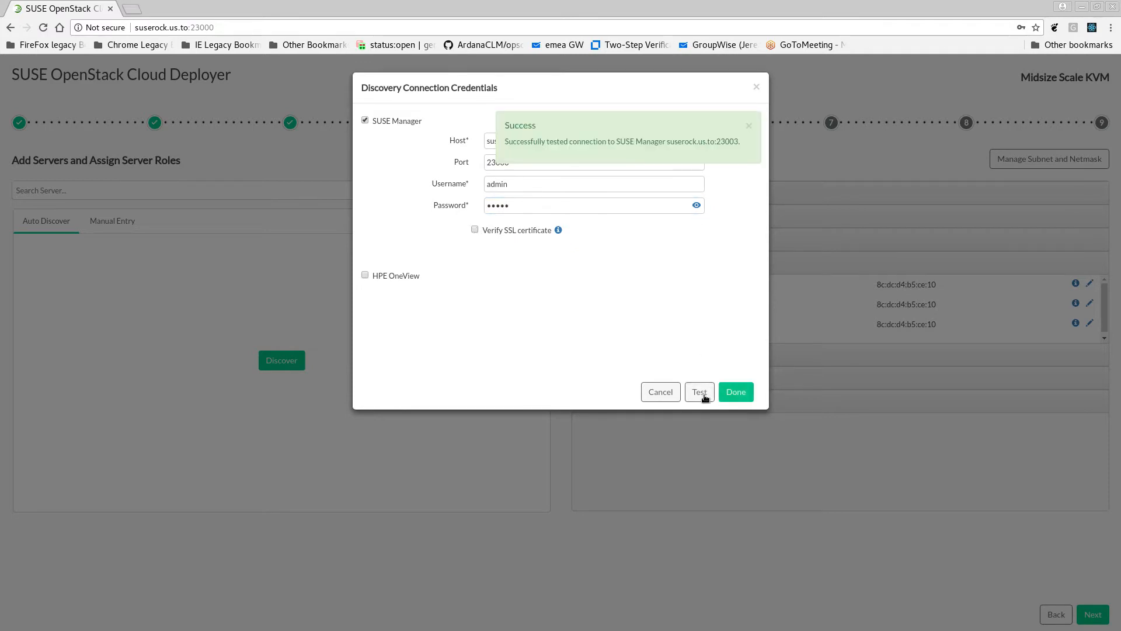
pyautogui.click(736, 396)
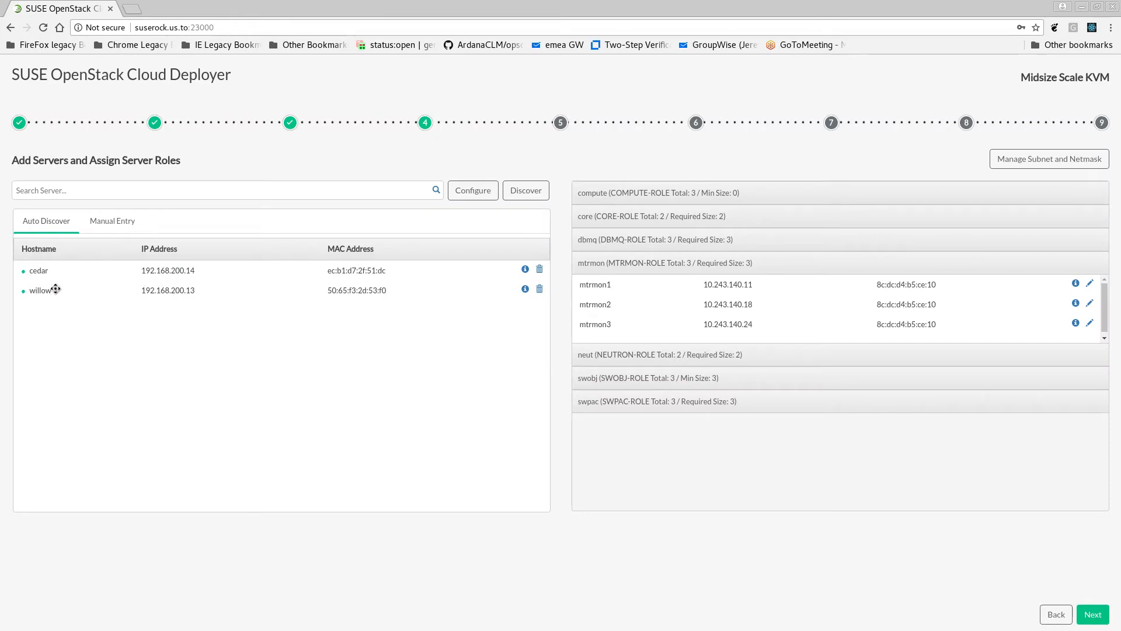
# Assign the discovered server willow to the compute role and return it to the list of discovered servers
pyautogui.moveTo(53, 289); pyautogui.dragTo(627, 193)
pyautogui.click(782, 193)
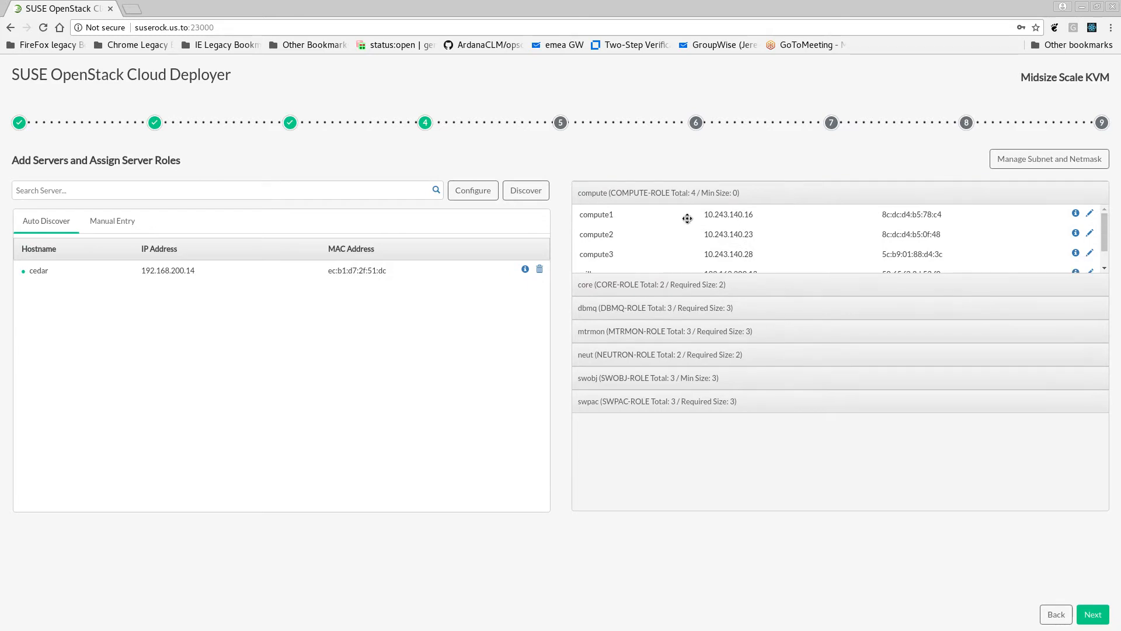
pyautogui.scroll(-2, 695, 228)
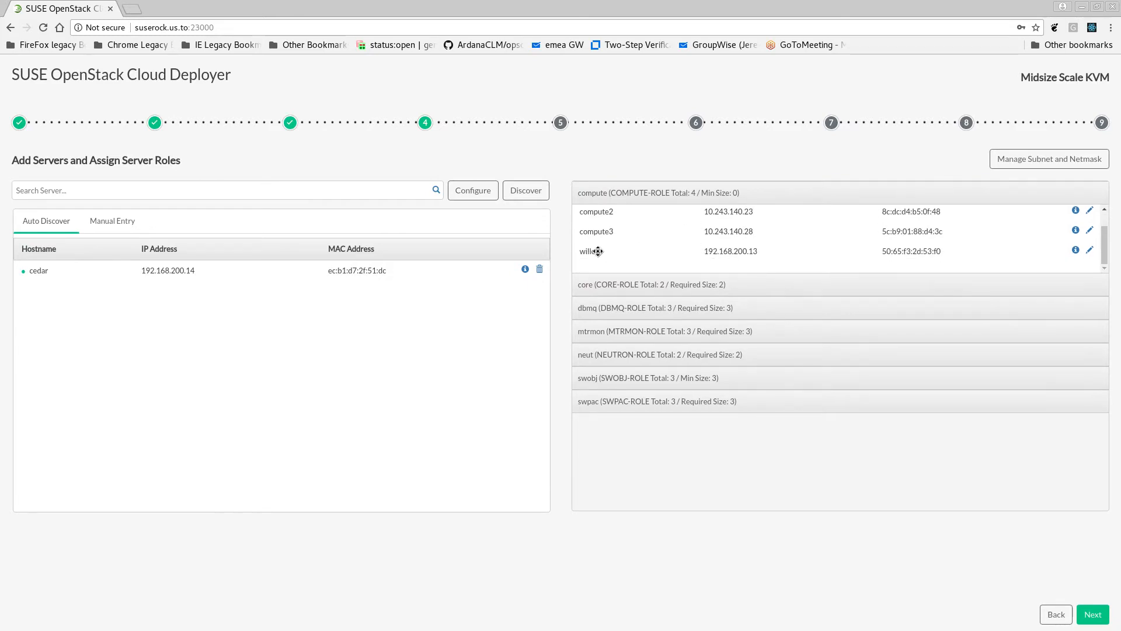
pyautogui.moveTo(597, 251); pyautogui.dragTo(71, 333)
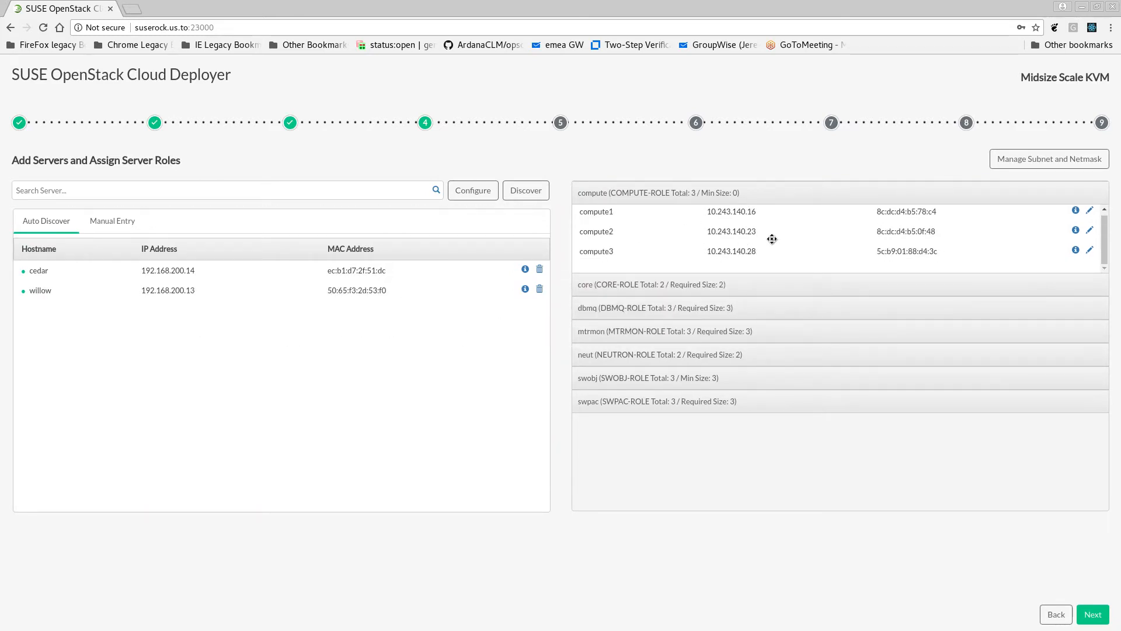
# Look at the subnet and netmask management, close it and continue to choosing servers for SLES installation
pyautogui.click(1035, 166)
pyautogui.click(692, 234)
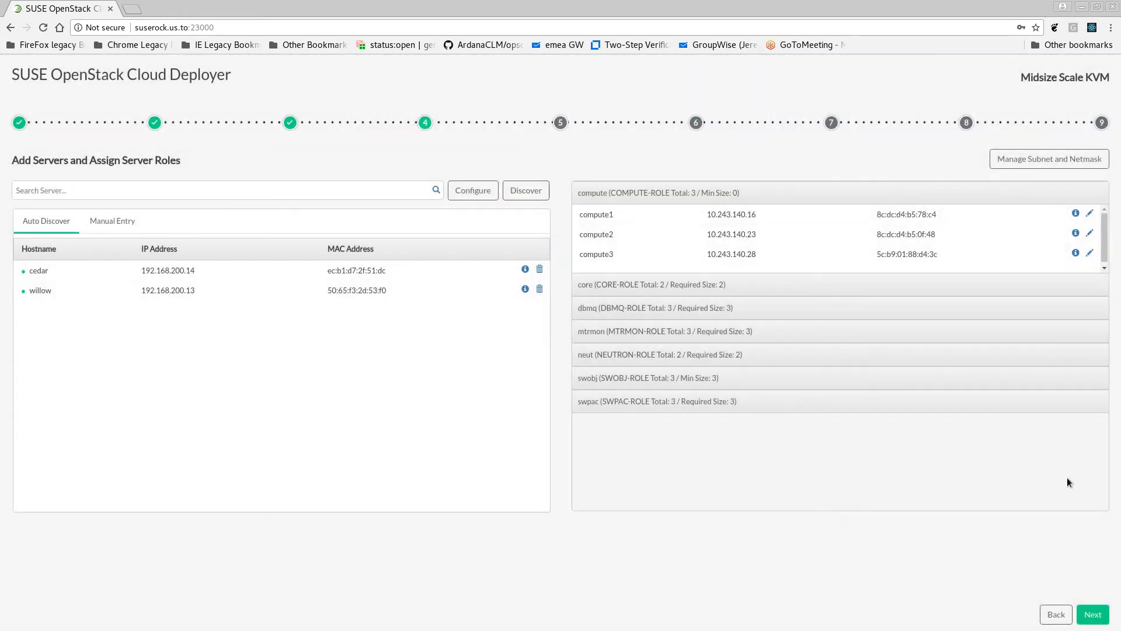
pyautogui.click(1089, 614)
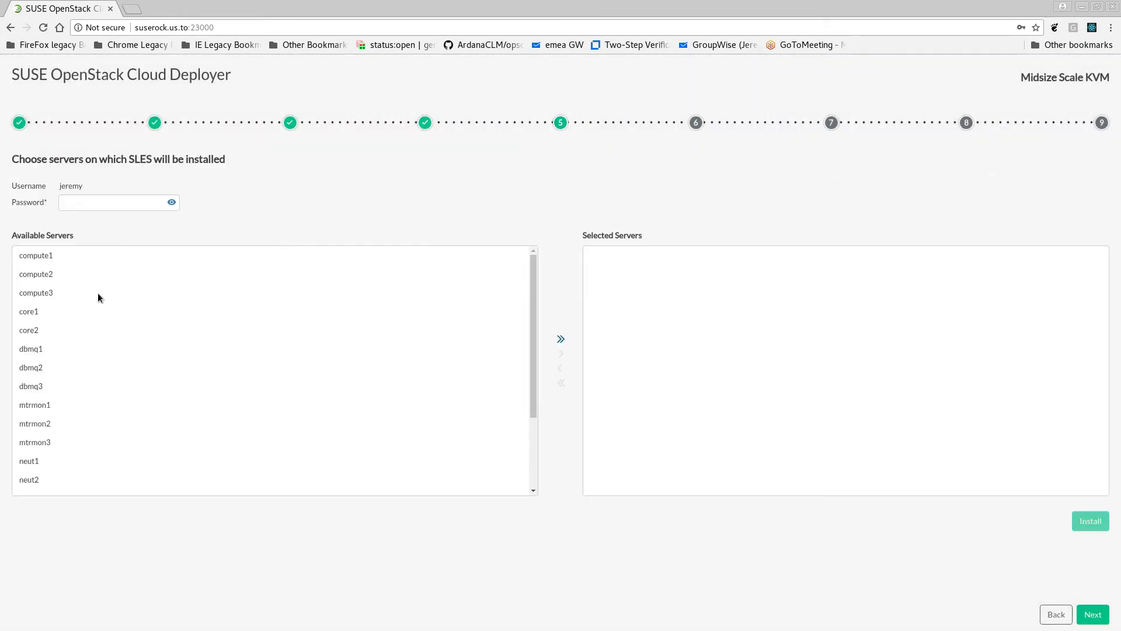
# Move all available servers to the selected servers list, look through them and return them all to the available servers
pyautogui.click(42, 260)
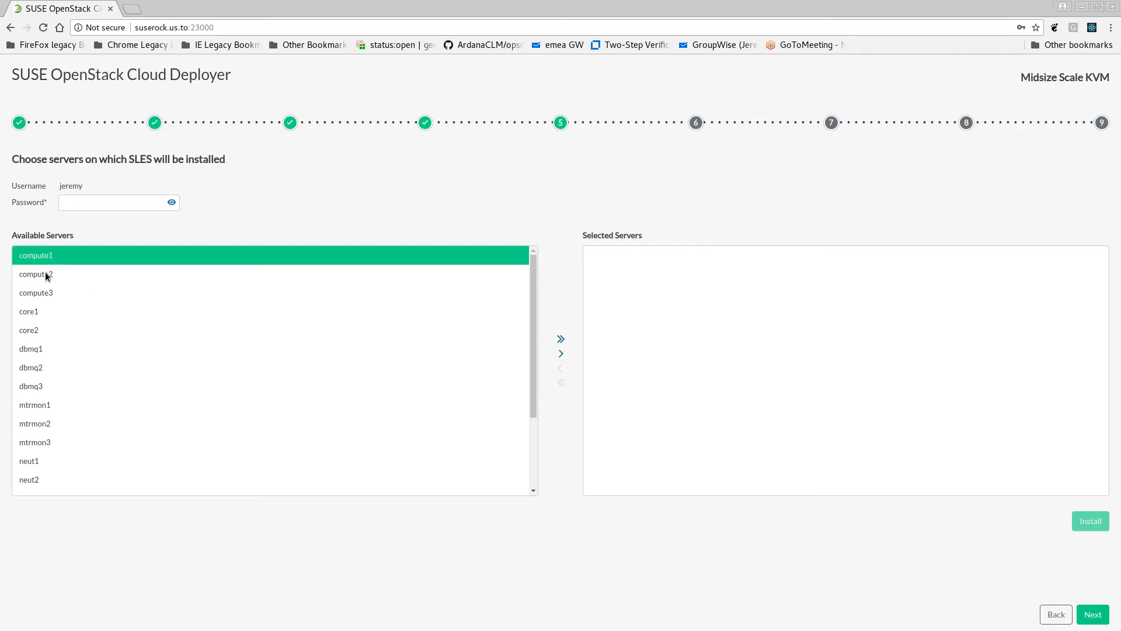
pyautogui.click(45, 273)
pyautogui.click(47, 293)
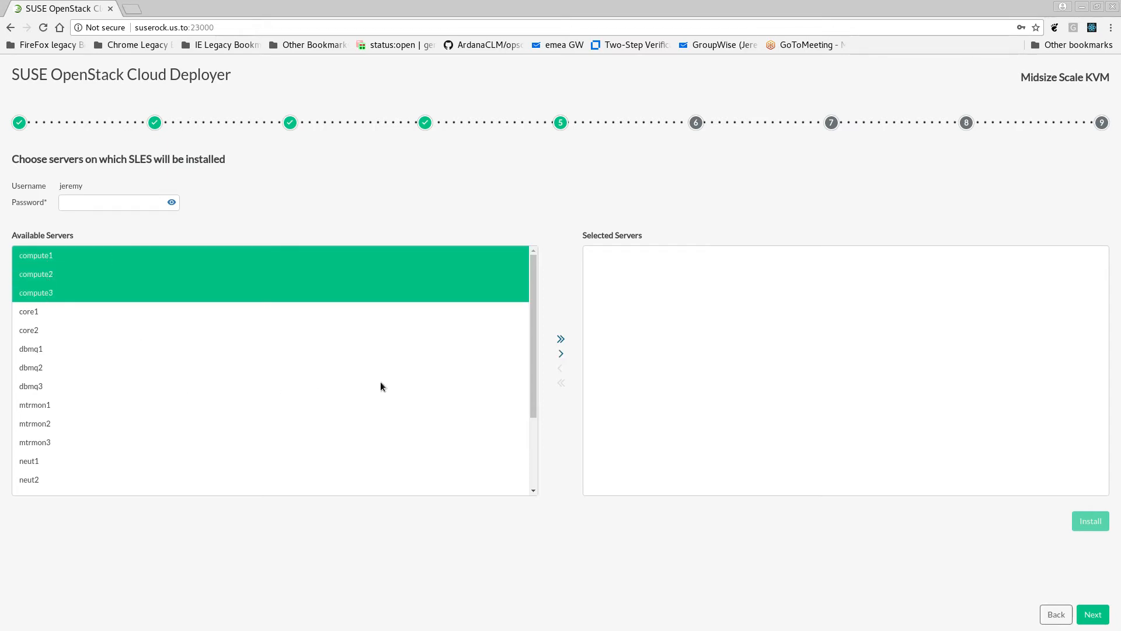
pyautogui.click(561, 340)
pyautogui.scroll(-3, 808, 319)
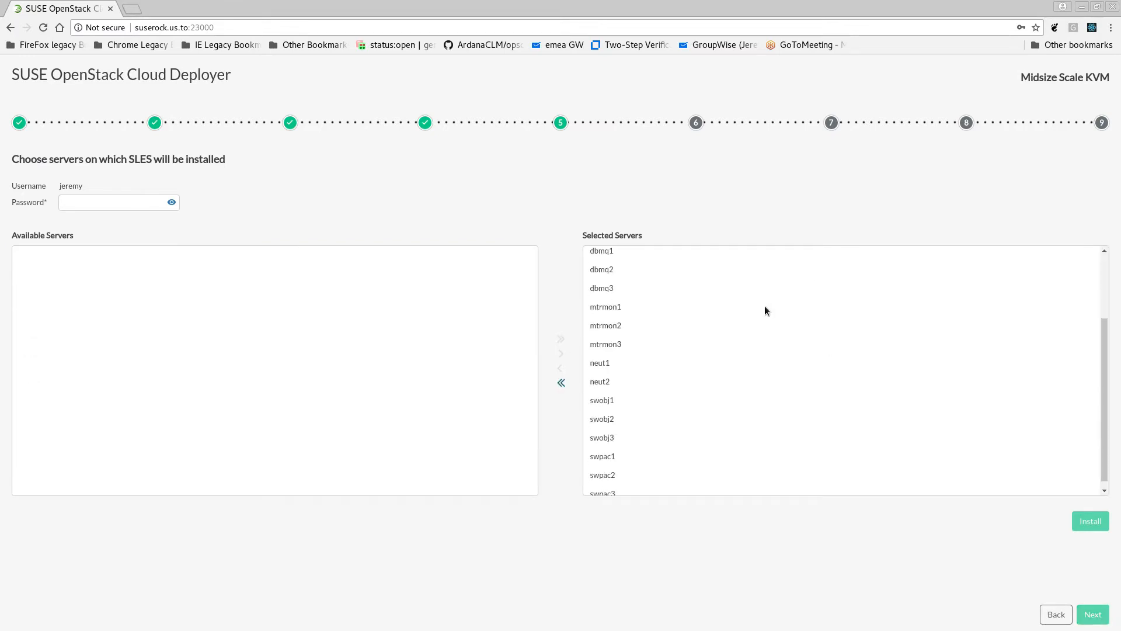
pyautogui.scroll(3, 766, 303)
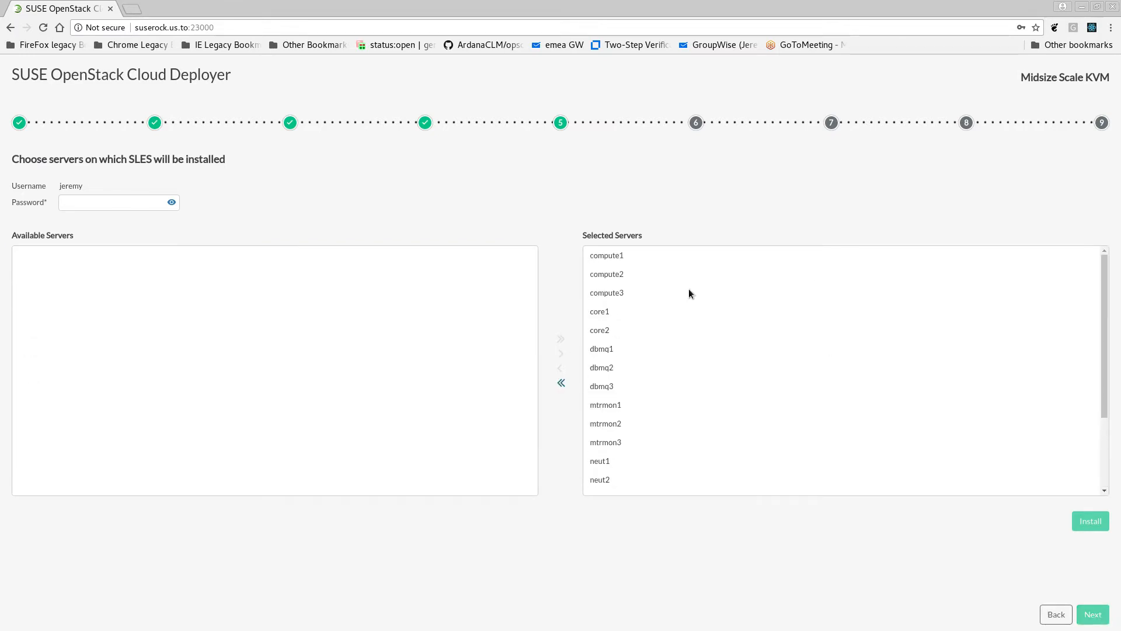
pyautogui.click(562, 385)
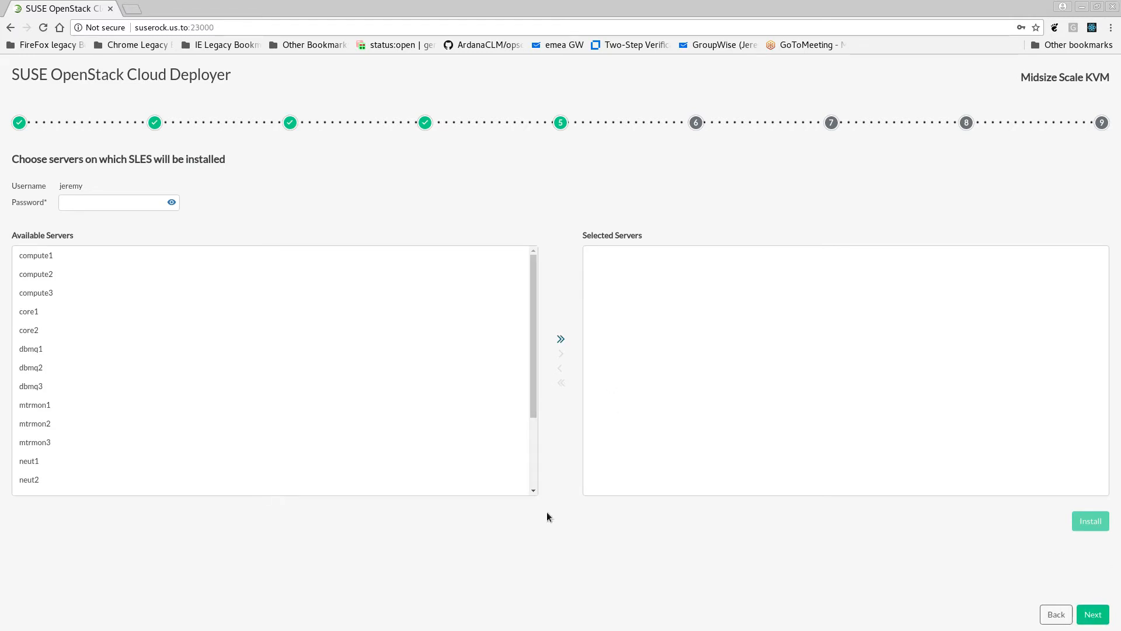
# Select all available servers for SLES installation and enter the account password
pyautogui.click(556, 339)
pyautogui.click(110, 202)
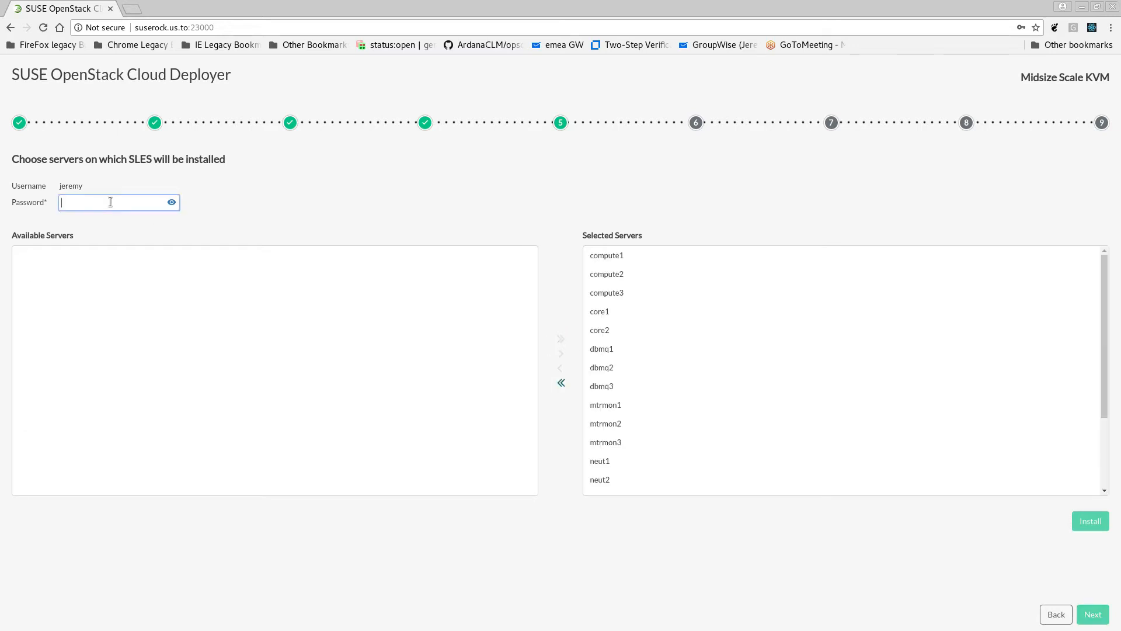
pyautogui.write('••')
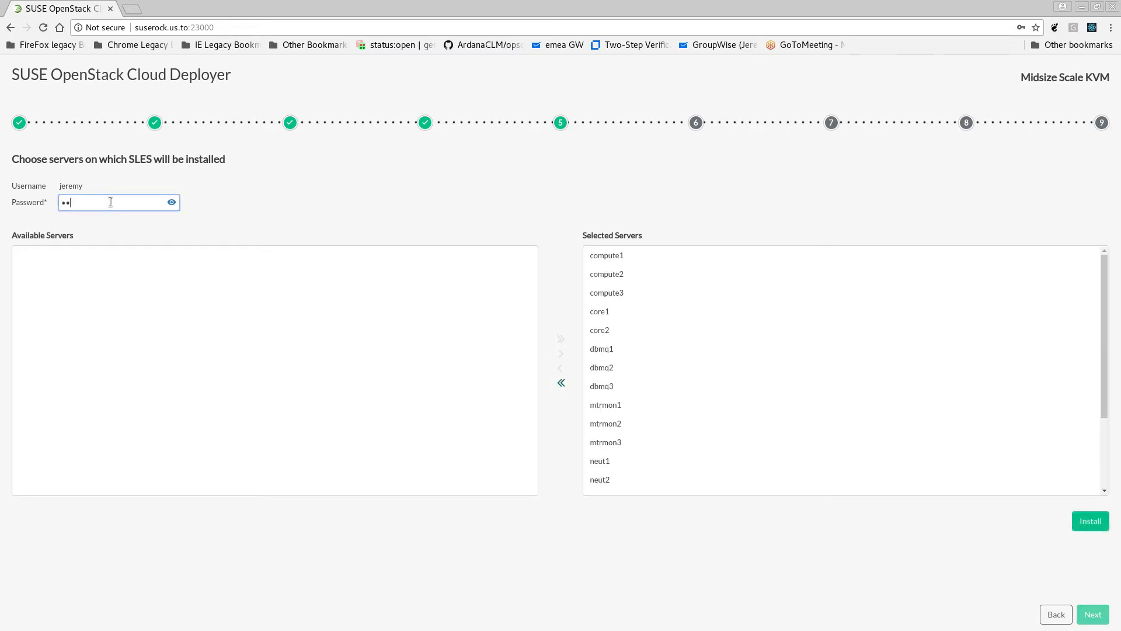
pyautogui.write('••••••')
pyautogui.moveTo(60, 185); pyautogui.dragTo(74, 184)
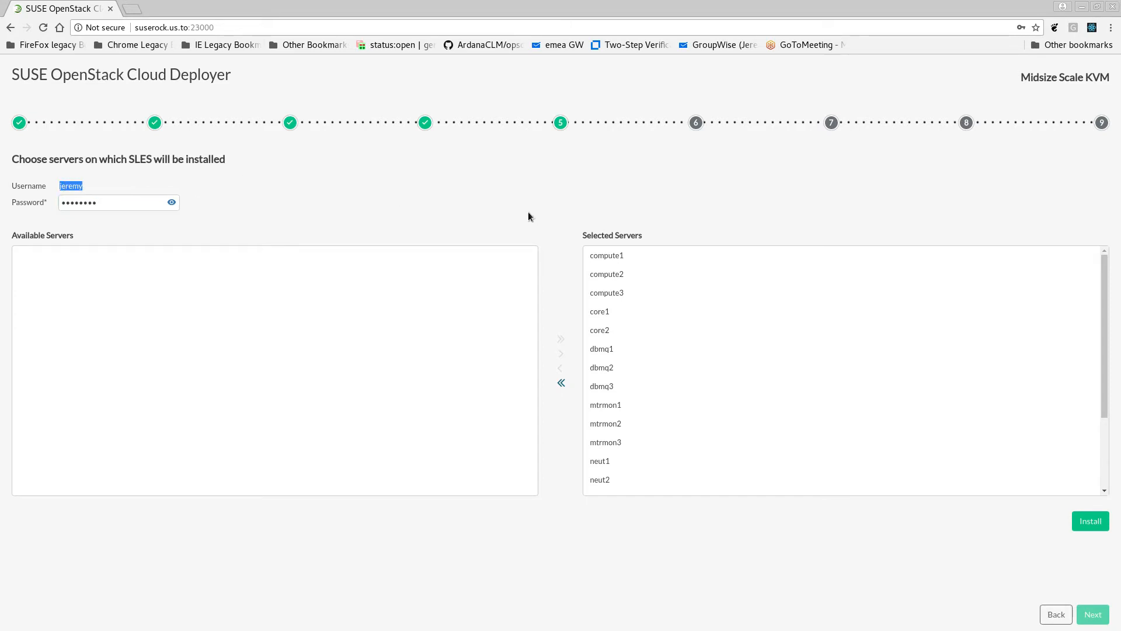
pyautogui.click(151, 208)
# Start the SLES installation on the selected servers, accepting that existing data is overwritten, and show the installation log
pyautogui.click(1090, 521)
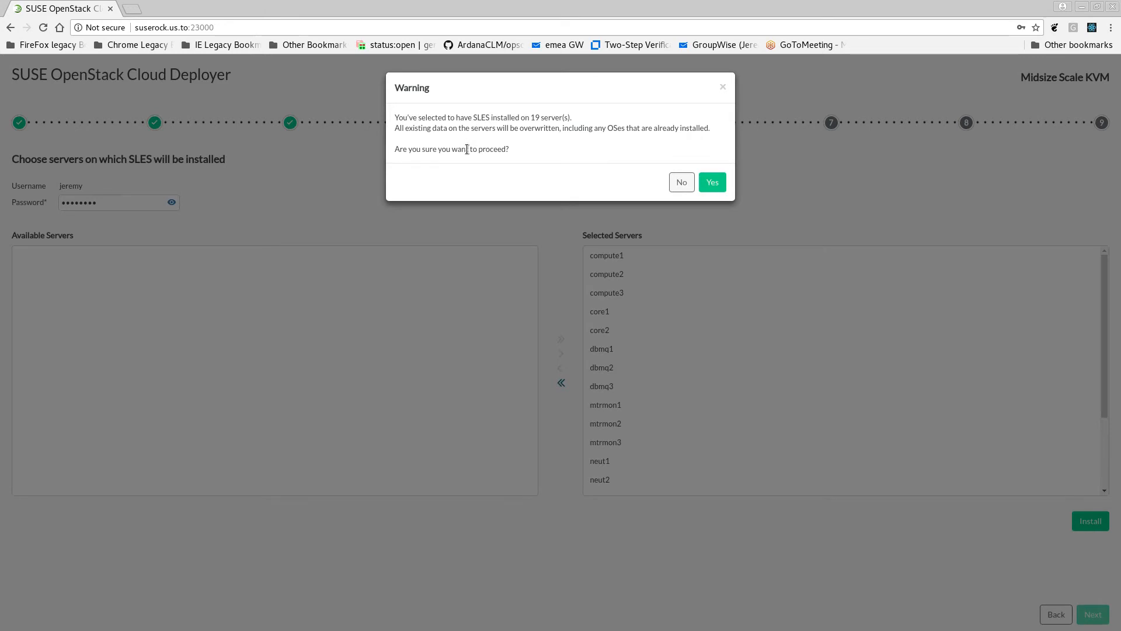
pyautogui.click(712, 182)
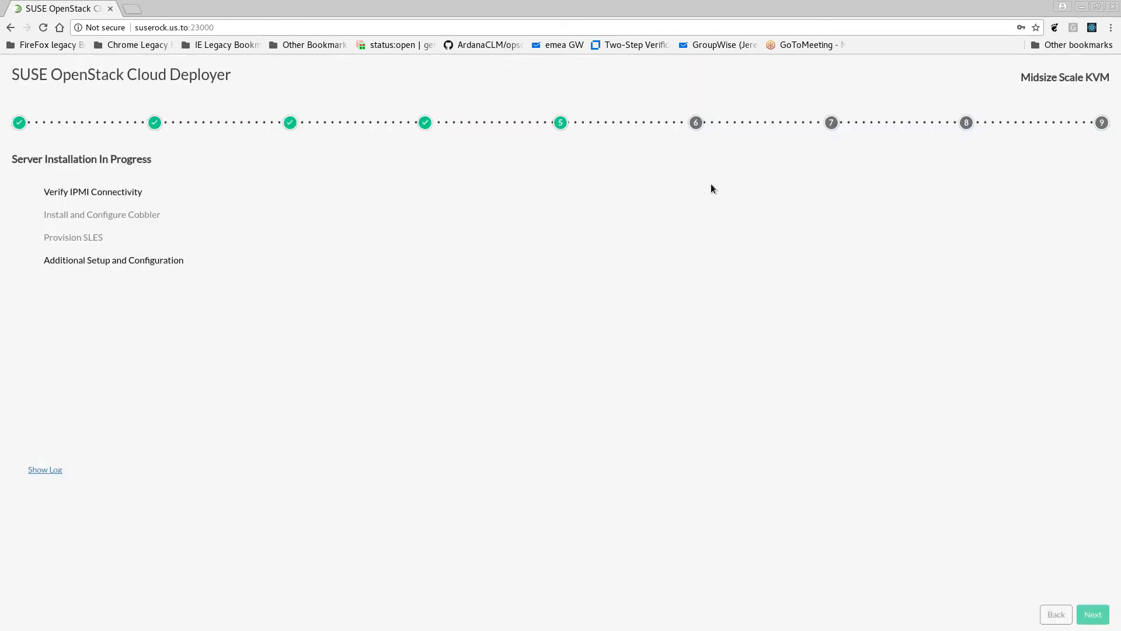
pyautogui.click(54, 469)
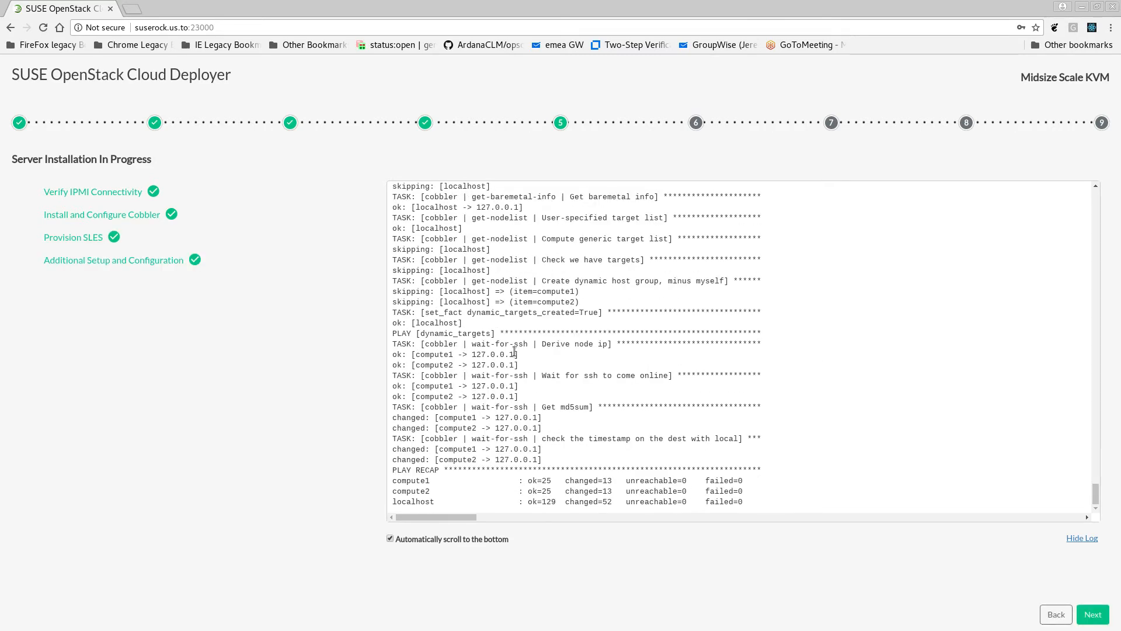
# Continue to the server and role summary and expand the DBMQ-ROLE and MTRMON-ROLE groups
pyautogui.click(1092, 613)
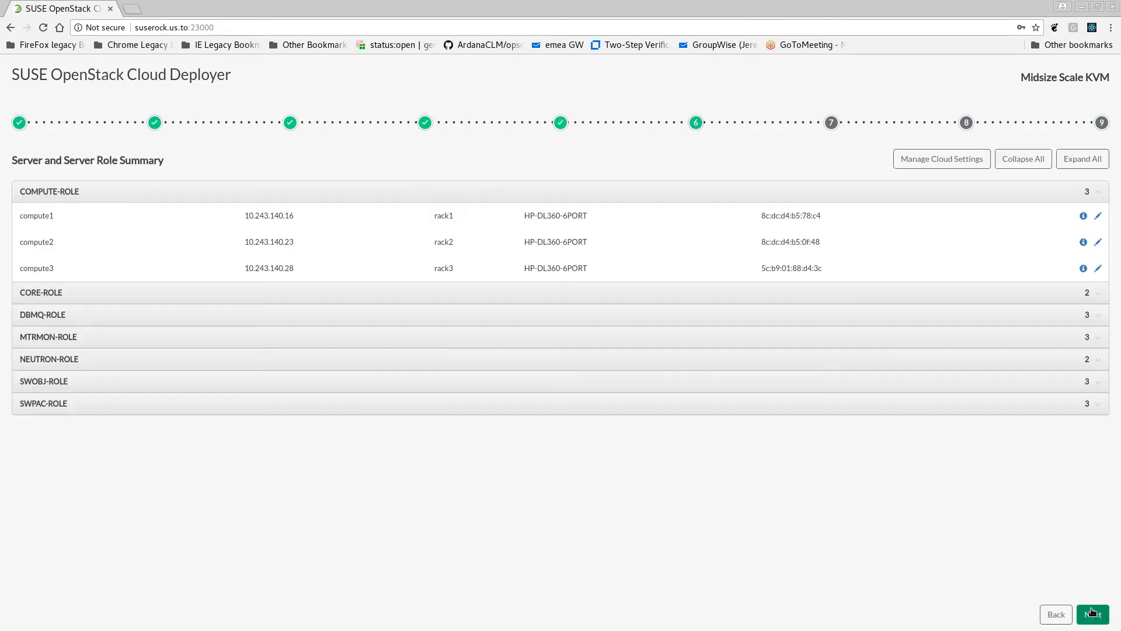
pyautogui.click(373, 322)
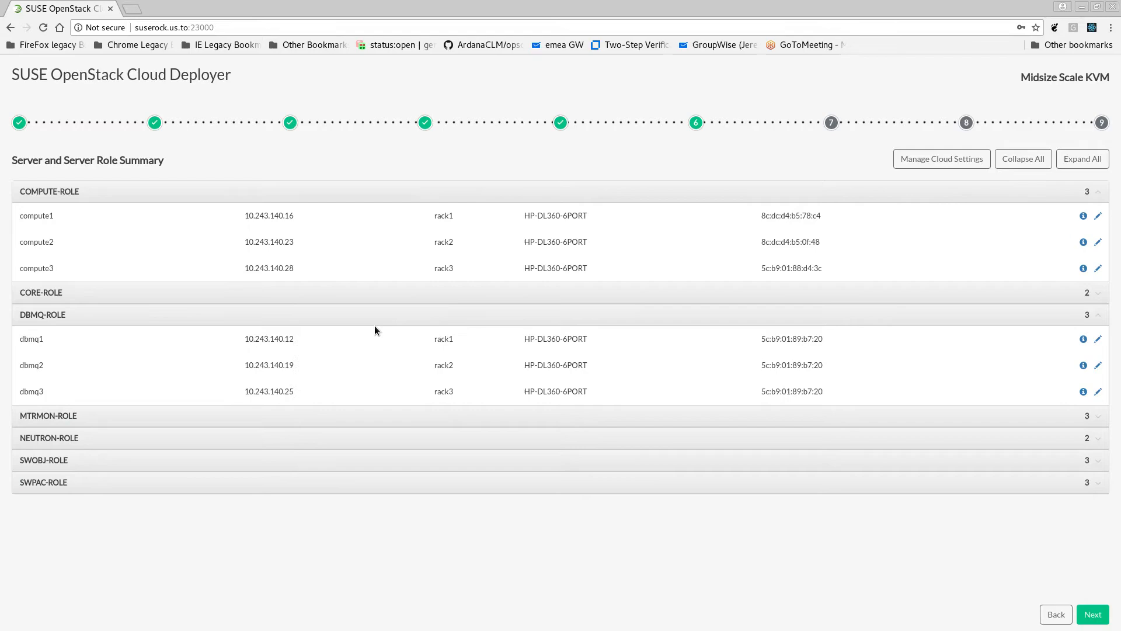
pyautogui.click(407, 417)
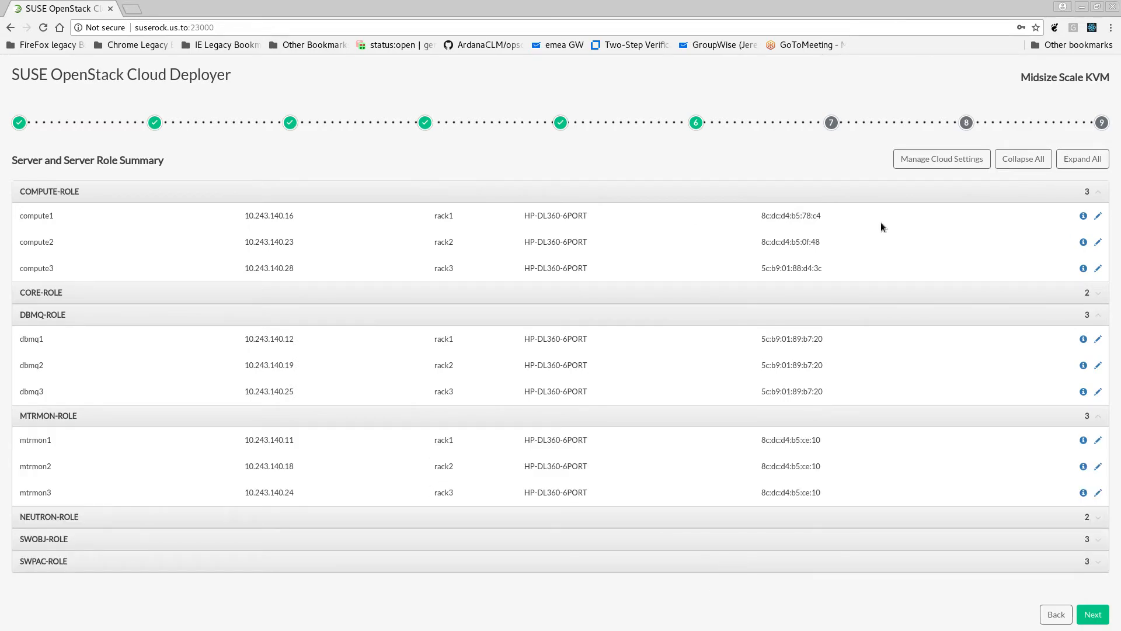
# Look through the cloud settings from cloud configuration to interface models, and the server details of compute1, closing both without changes
pyautogui.click(932, 164)
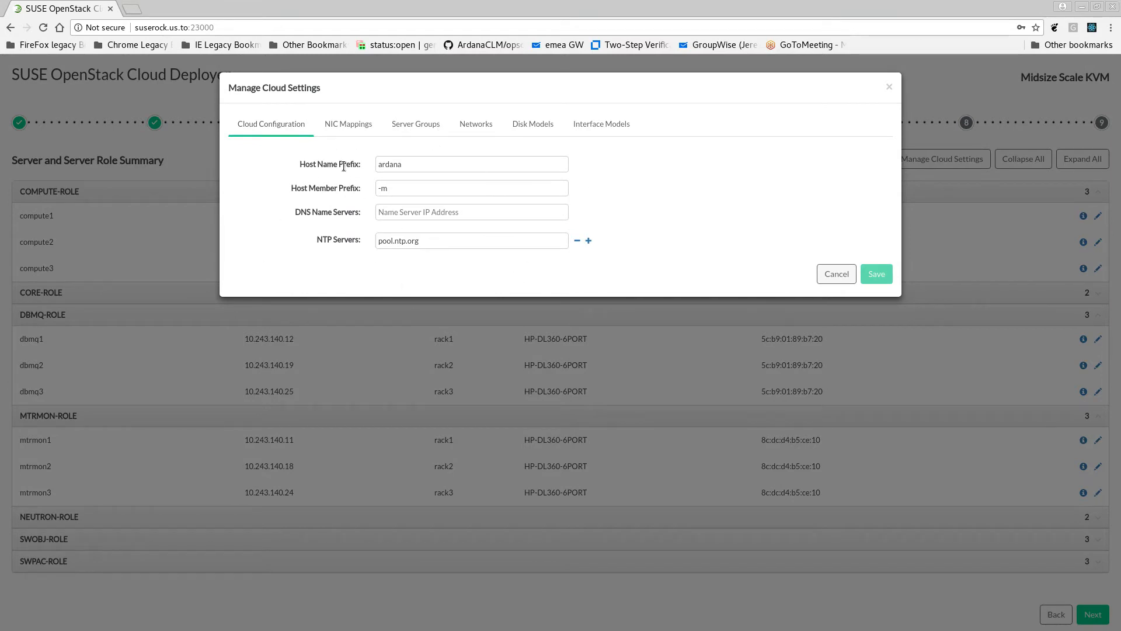
pyautogui.click(349, 124)
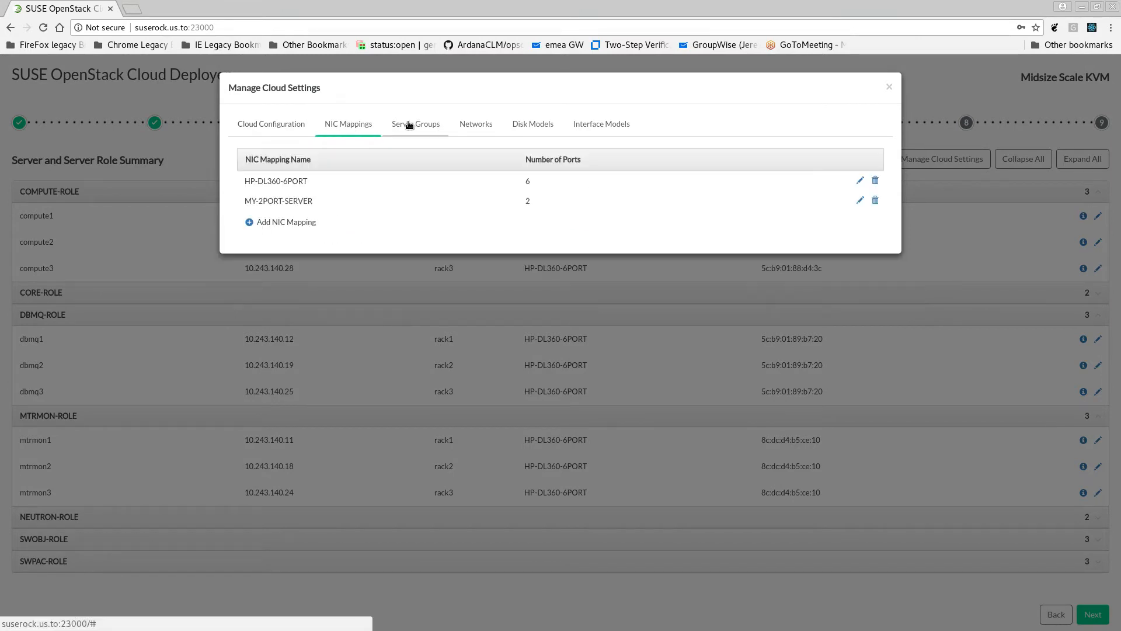
pyautogui.click(409, 123)
pyautogui.click(487, 124)
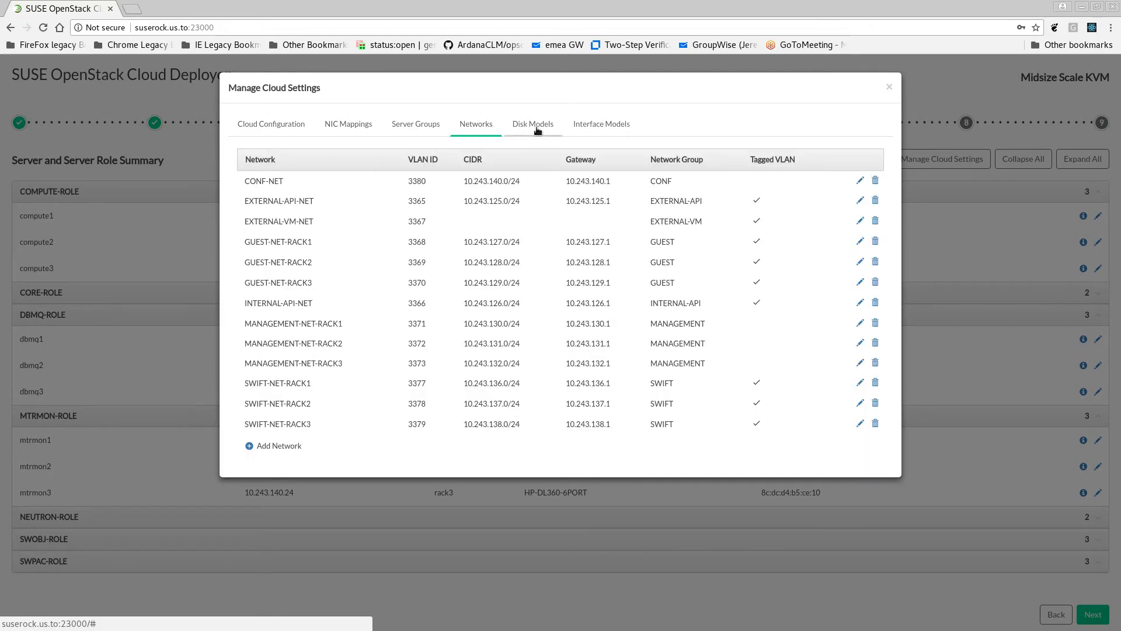
pyautogui.click(534, 128)
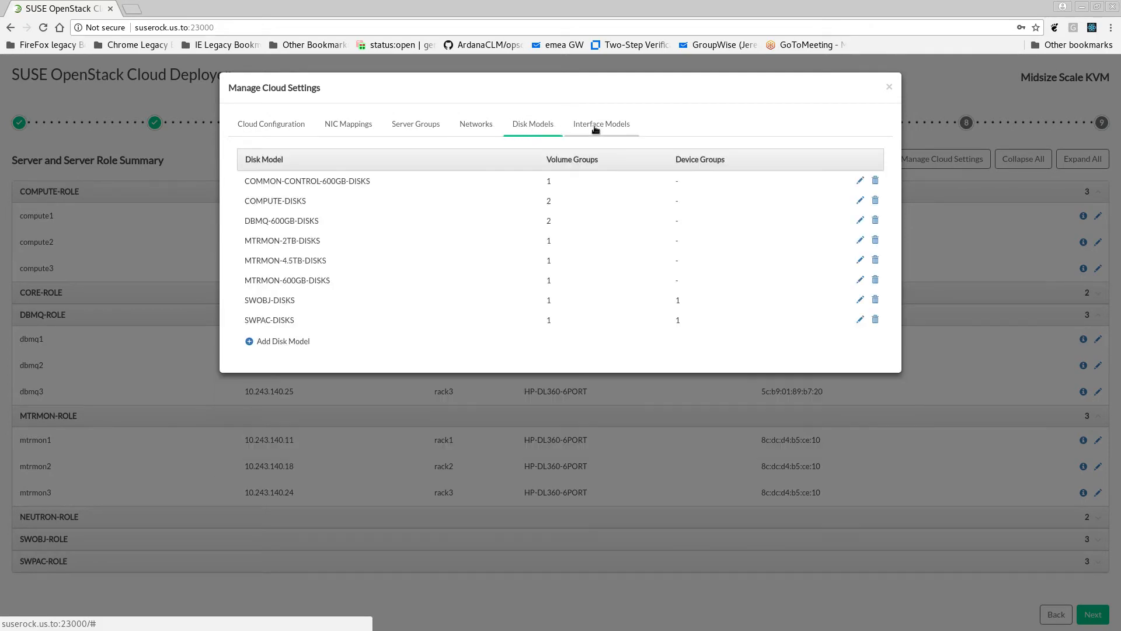
pyautogui.click(597, 126)
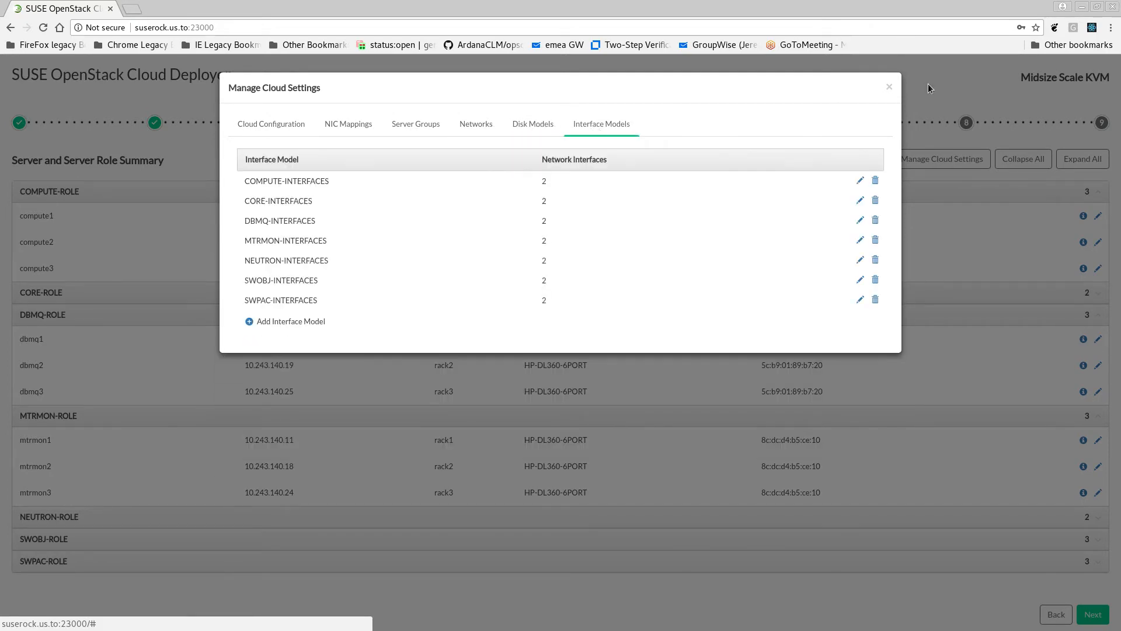
pyautogui.click(890, 87)
pyautogui.click(1098, 216)
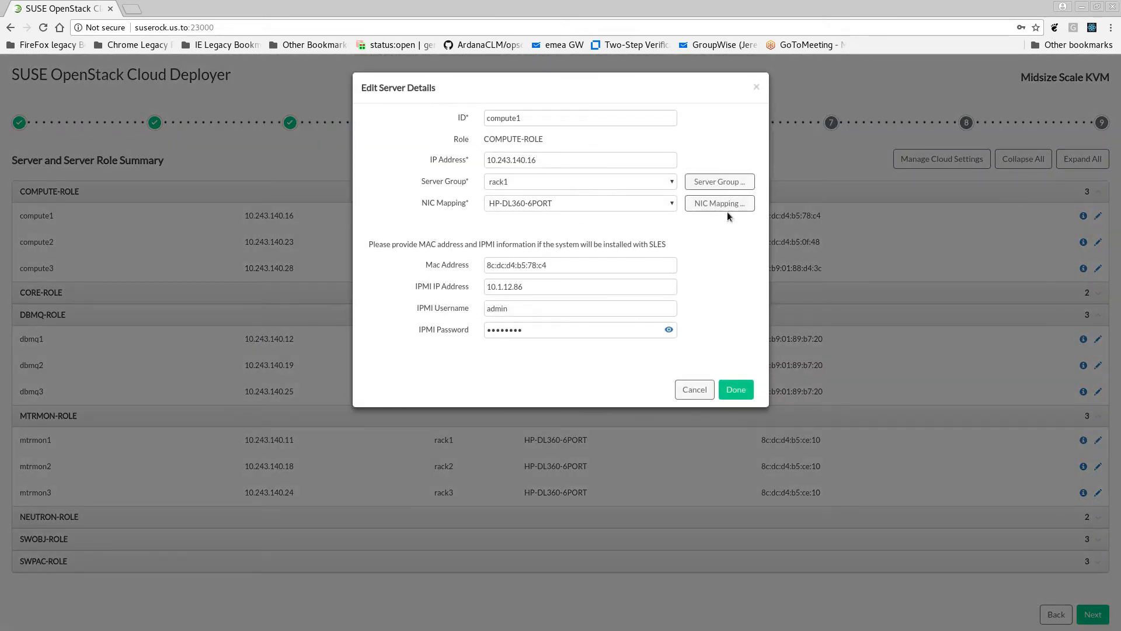
pyautogui.click(694, 383)
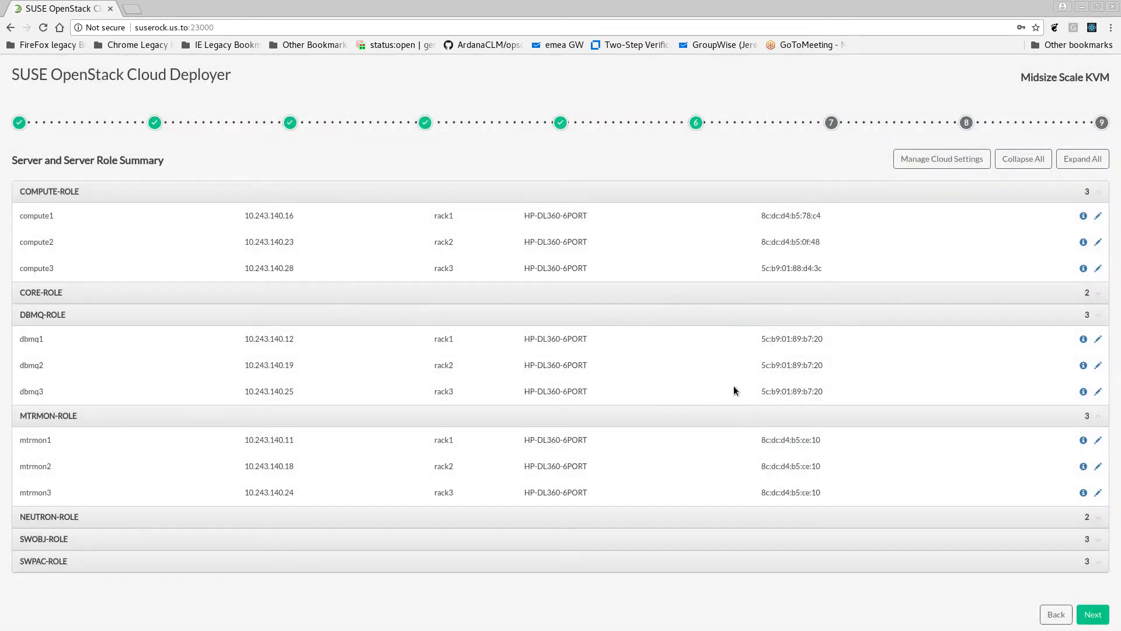
# Continue to the configuration file review, open the Firewall Rules model file and save it
pyautogui.click(1093, 615)
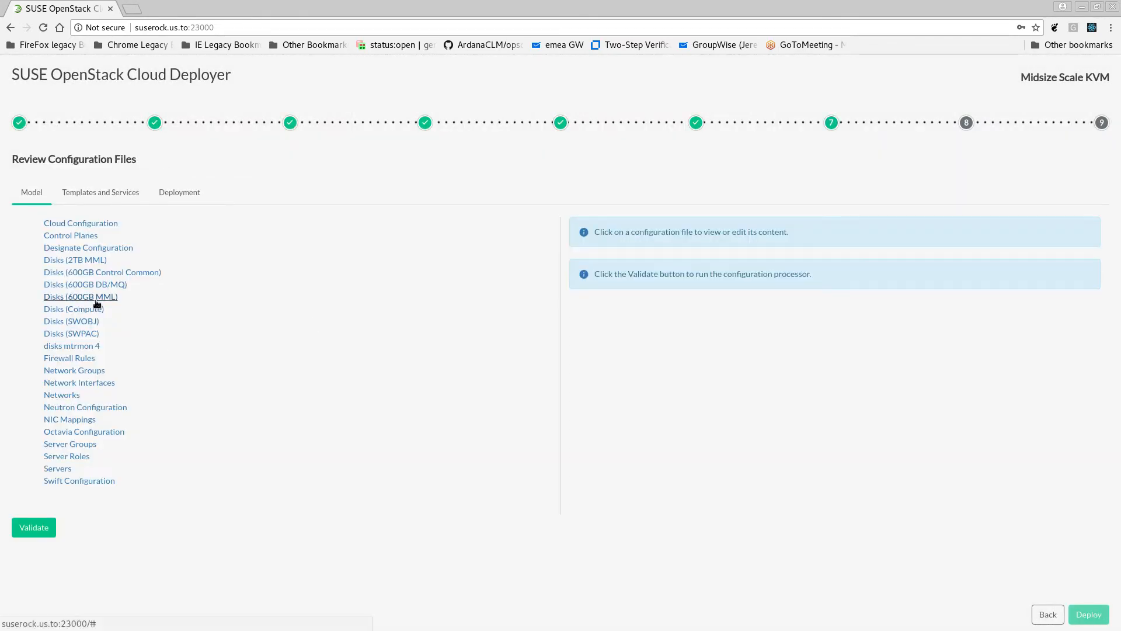
pyautogui.click(81, 358)
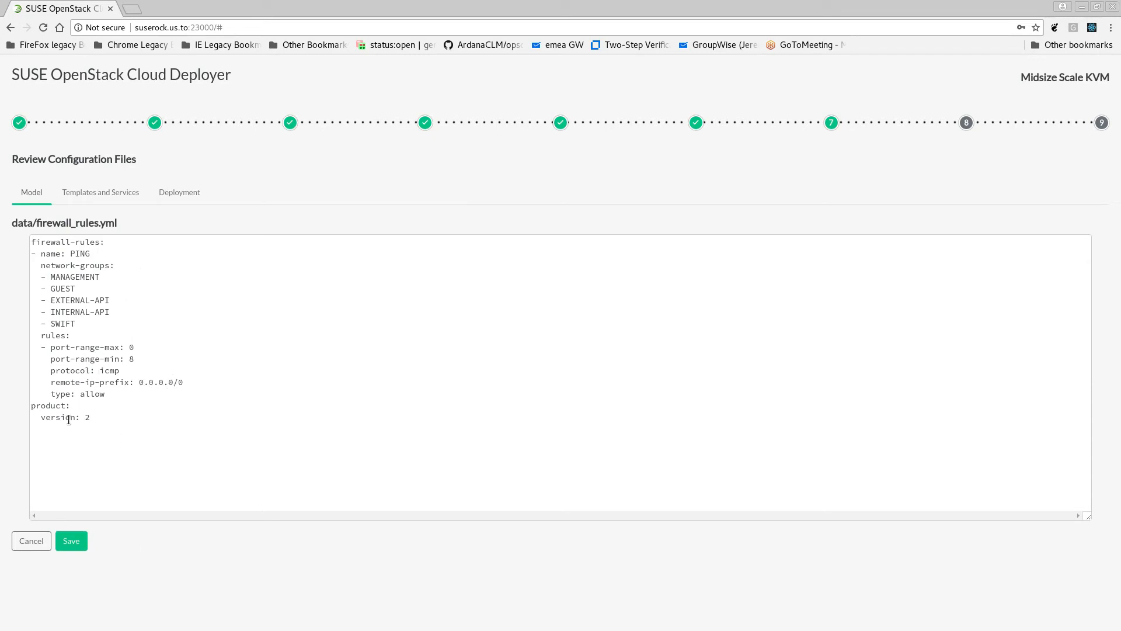
pyautogui.click(71, 541)
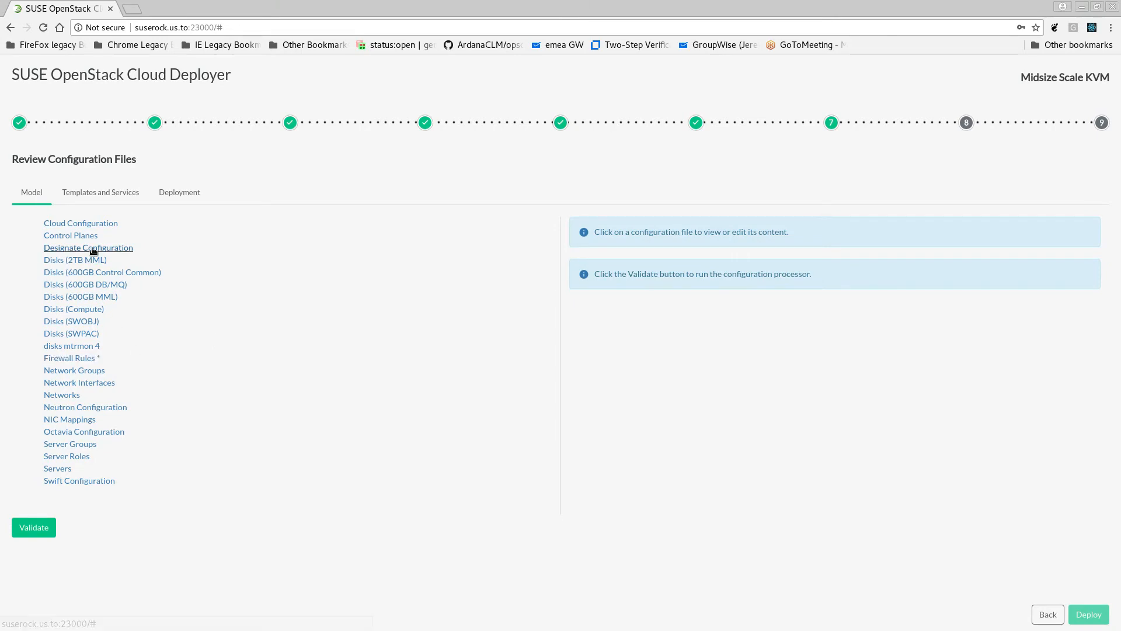
# Look at the heat and keystone service templates, examine keystone.conf.j2 and close it without saving
pyautogui.click(114, 194)
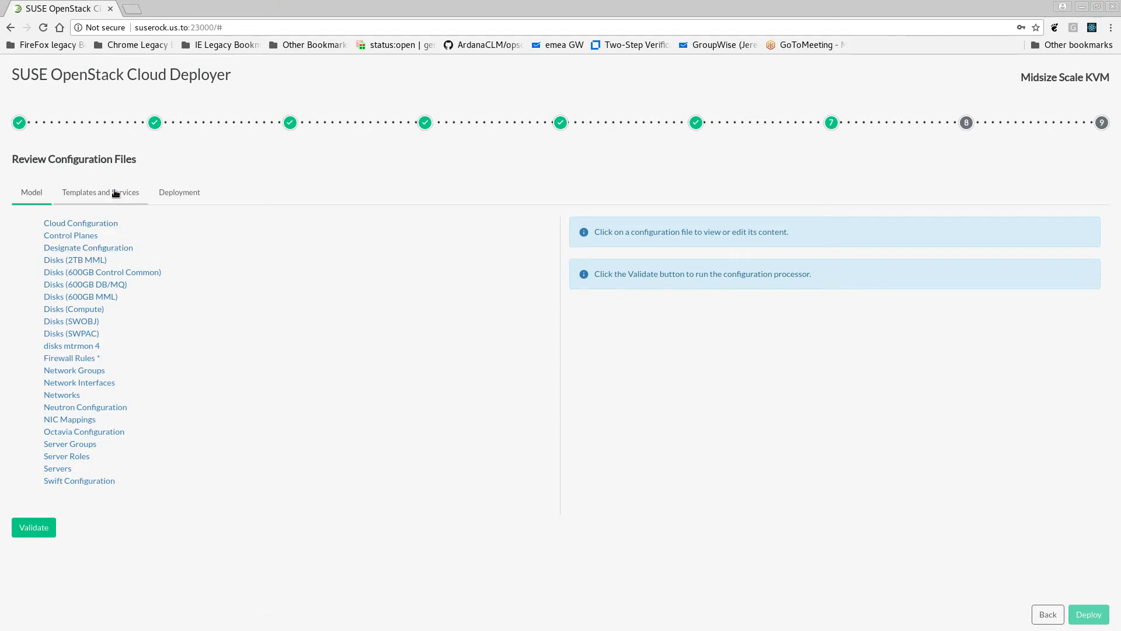
pyautogui.click(63, 241)
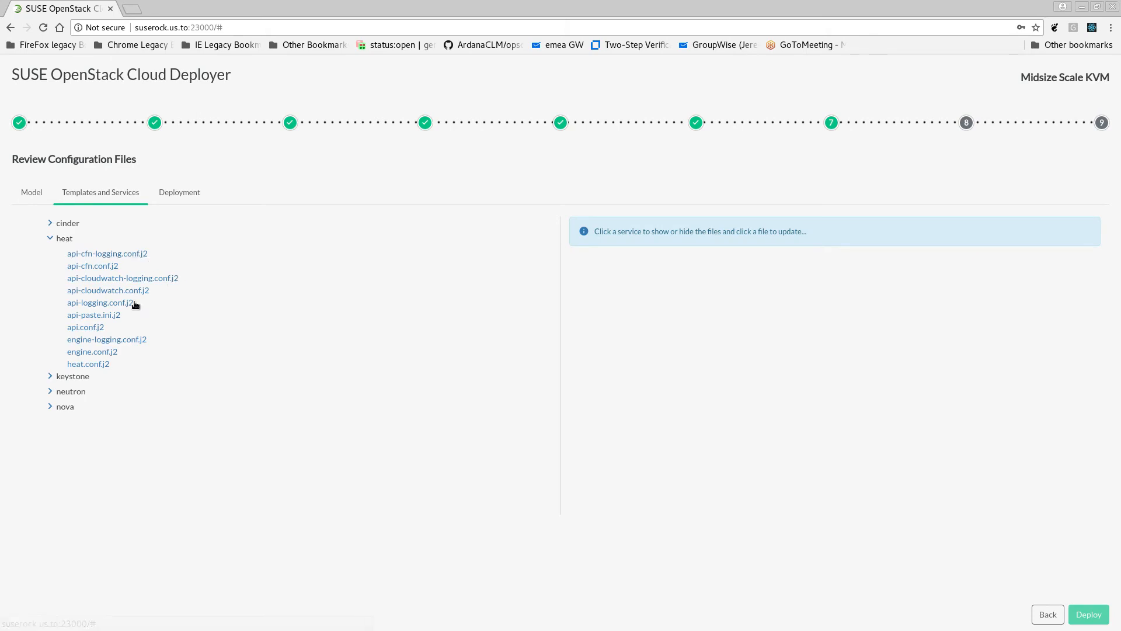
pyautogui.click(80, 377)
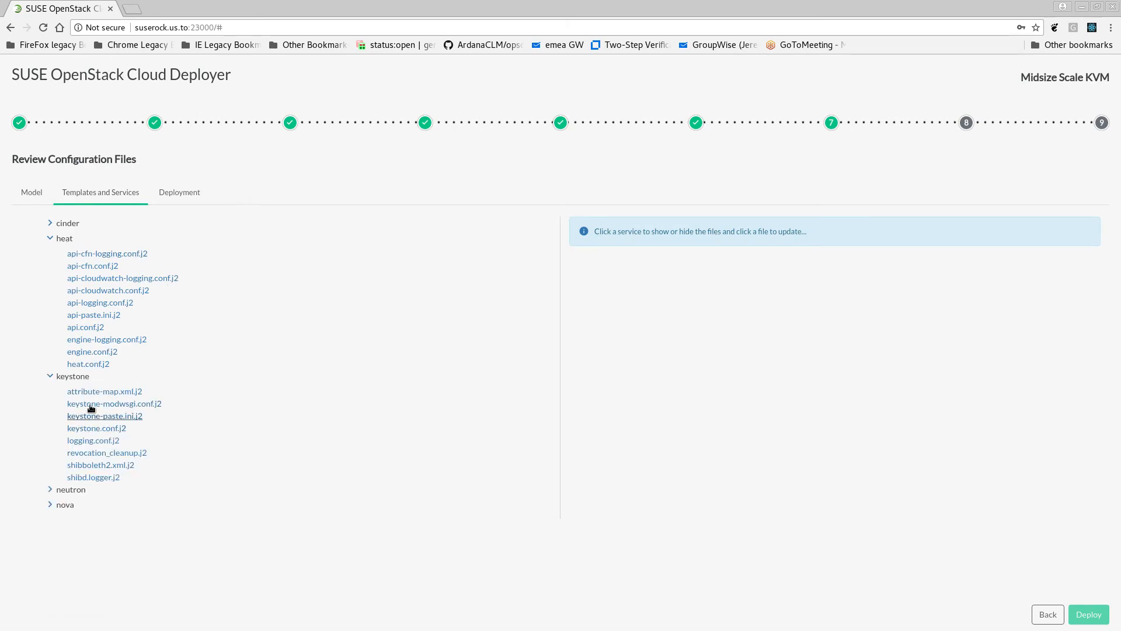
pyautogui.click(98, 426)
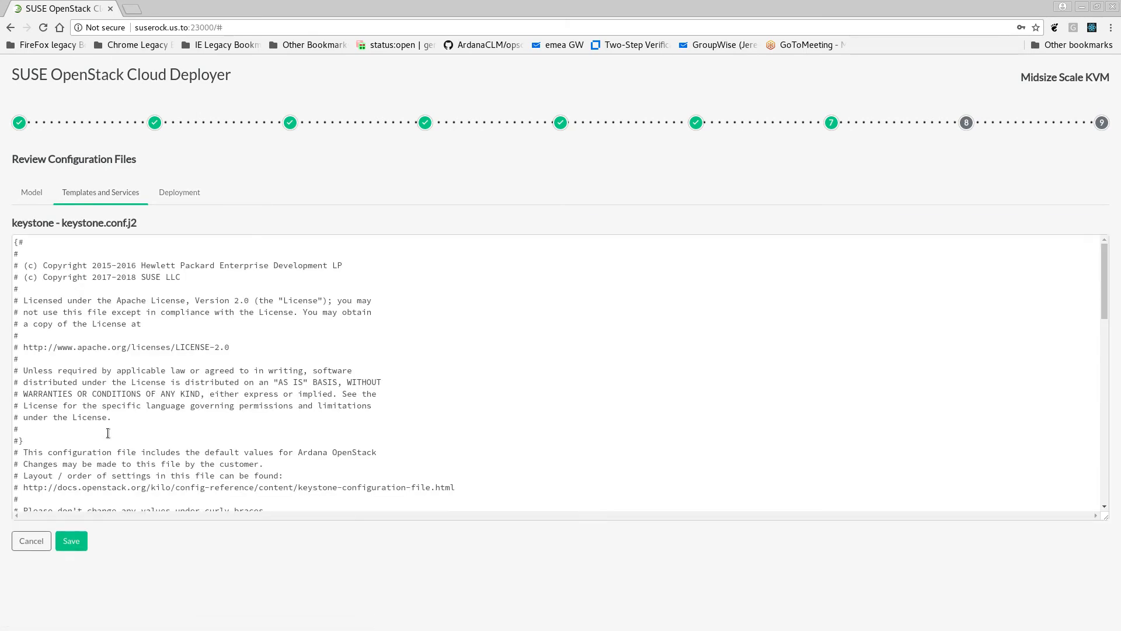
pyautogui.scroll(-10, 109, 435)
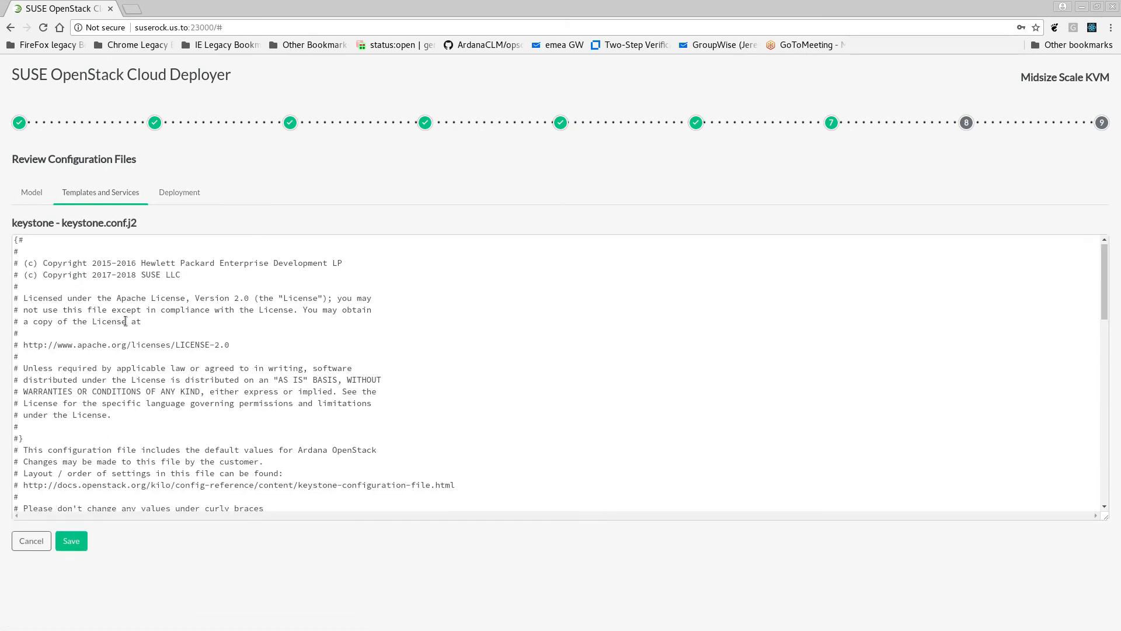
pyautogui.click(34, 543)
# Set the deployment verbosity level to 3
pyautogui.click(187, 194)
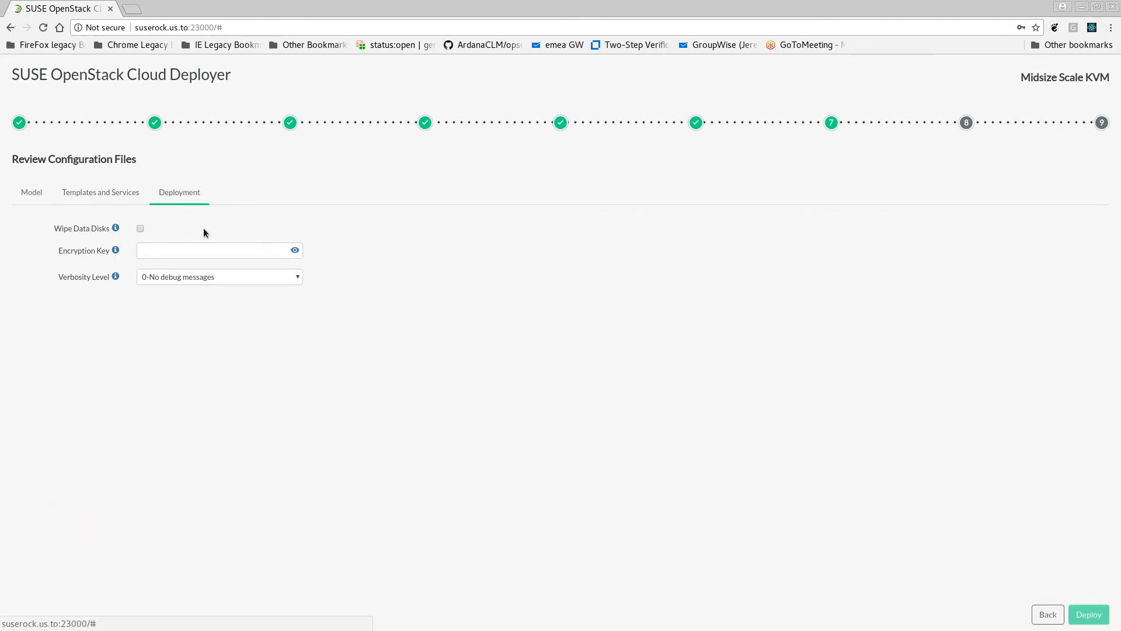
pyautogui.click(239, 282)
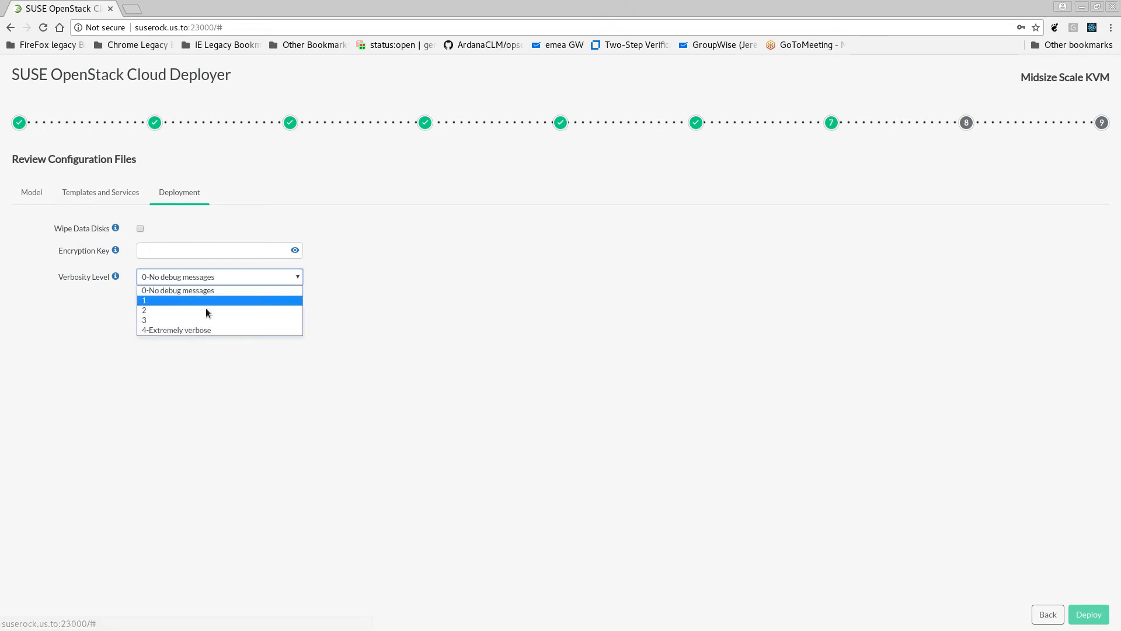
pyautogui.click(203, 319)
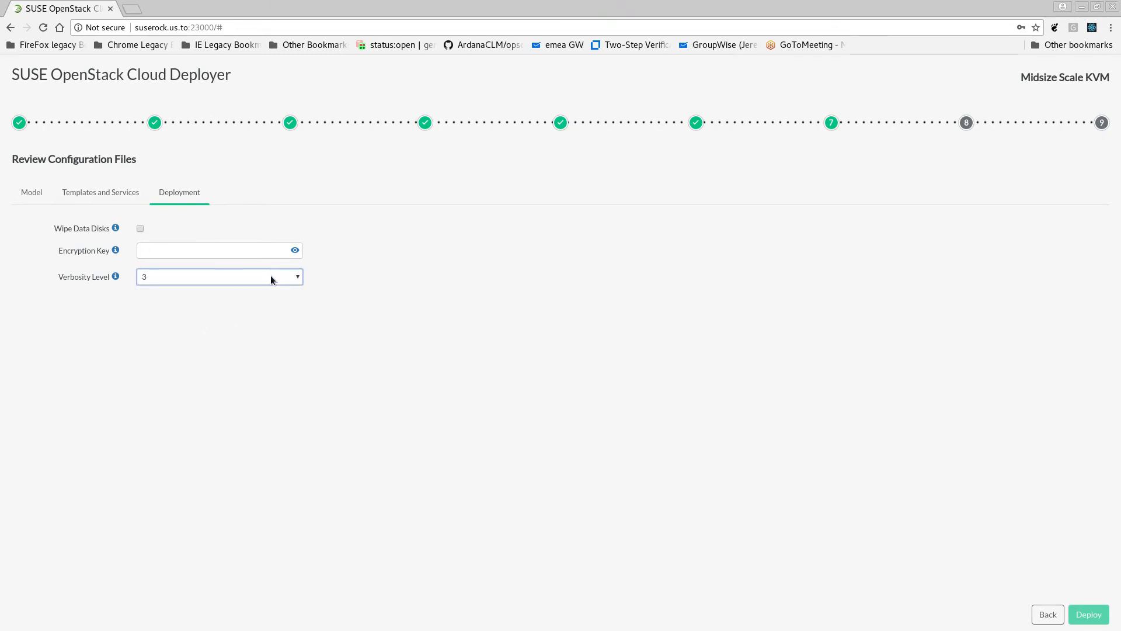
# Validate the model configuration files and deploy the cloud with the deployment log shown
pyautogui.click(35, 192)
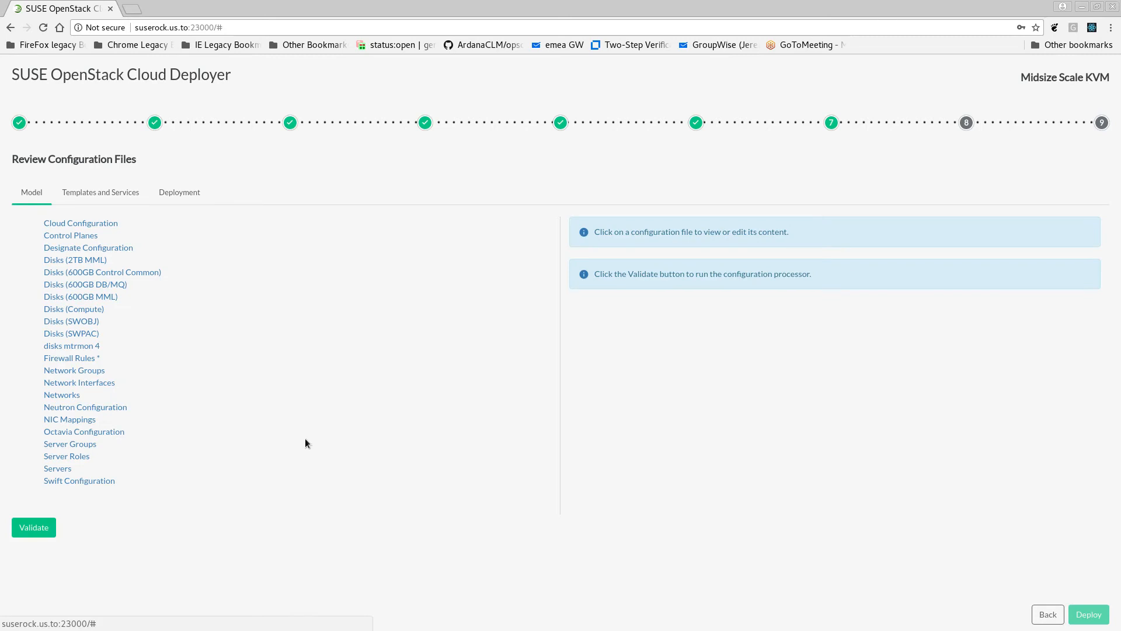
pyautogui.click(49, 526)
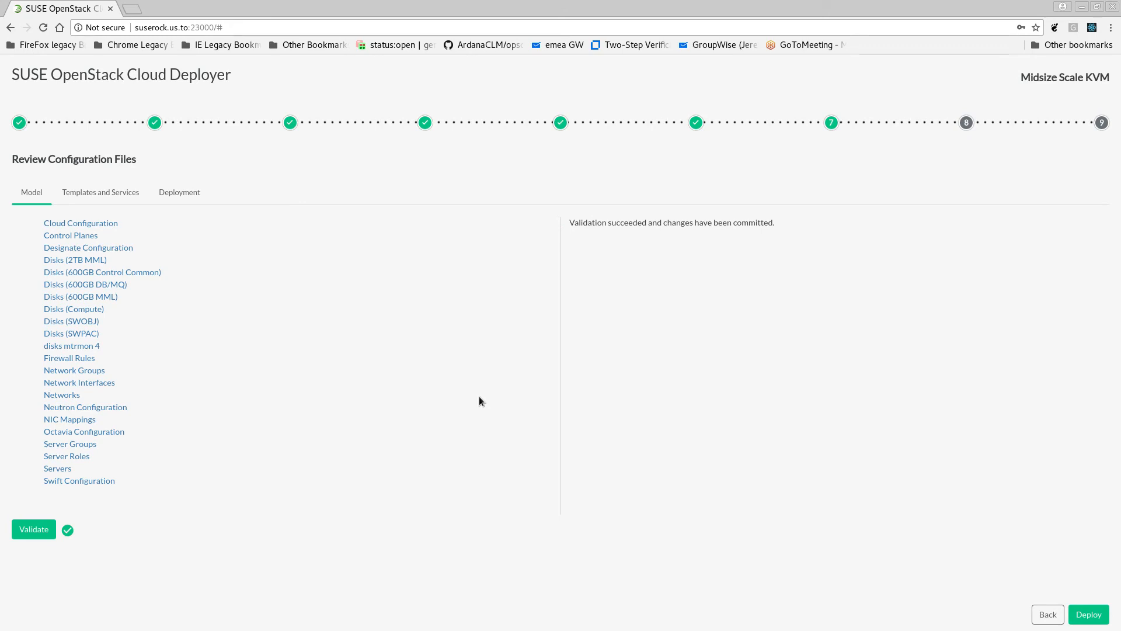
pyautogui.click(1088, 616)
pyautogui.click(53, 471)
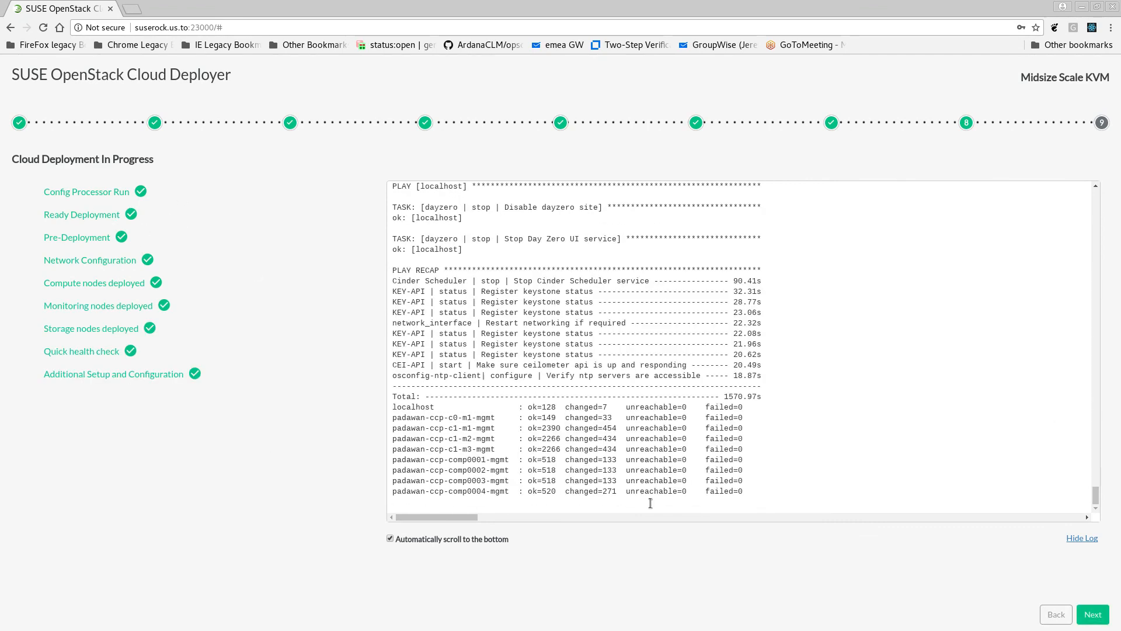
# Continue to the final deployment summary and review the cloud model and the commands for shutting down the installer UI
pyautogui.click(1093, 615)
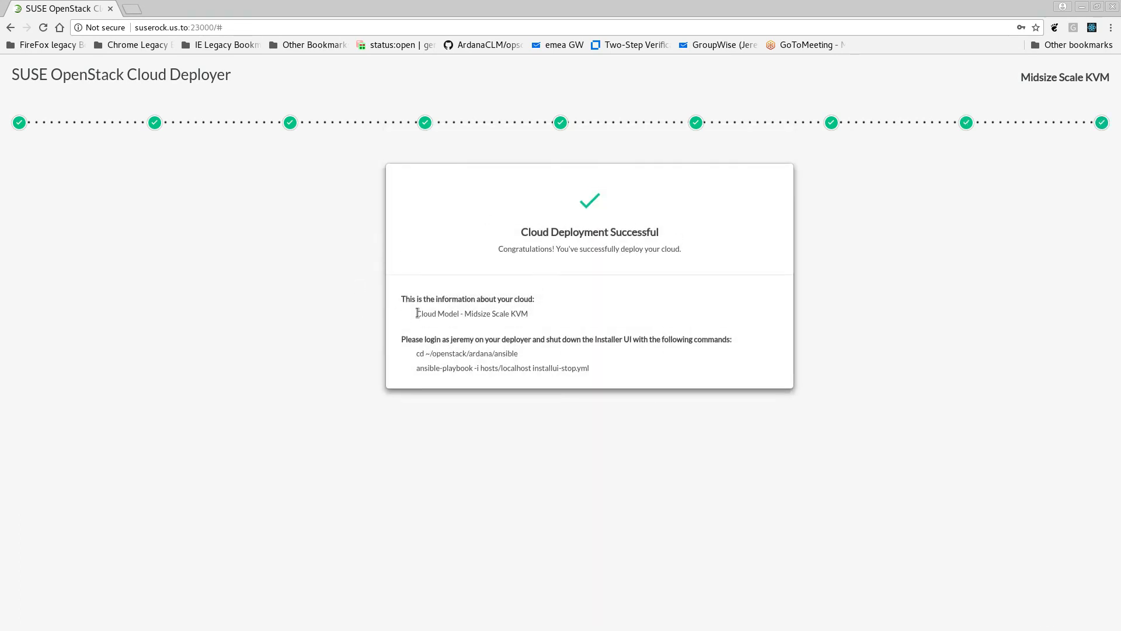
pyautogui.moveTo(417, 314); pyautogui.dragTo(590, 320)
pyautogui.click(579, 314)
pyautogui.moveTo(416, 356); pyautogui.dragTo(601, 365)
pyautogui.click(603, 367)
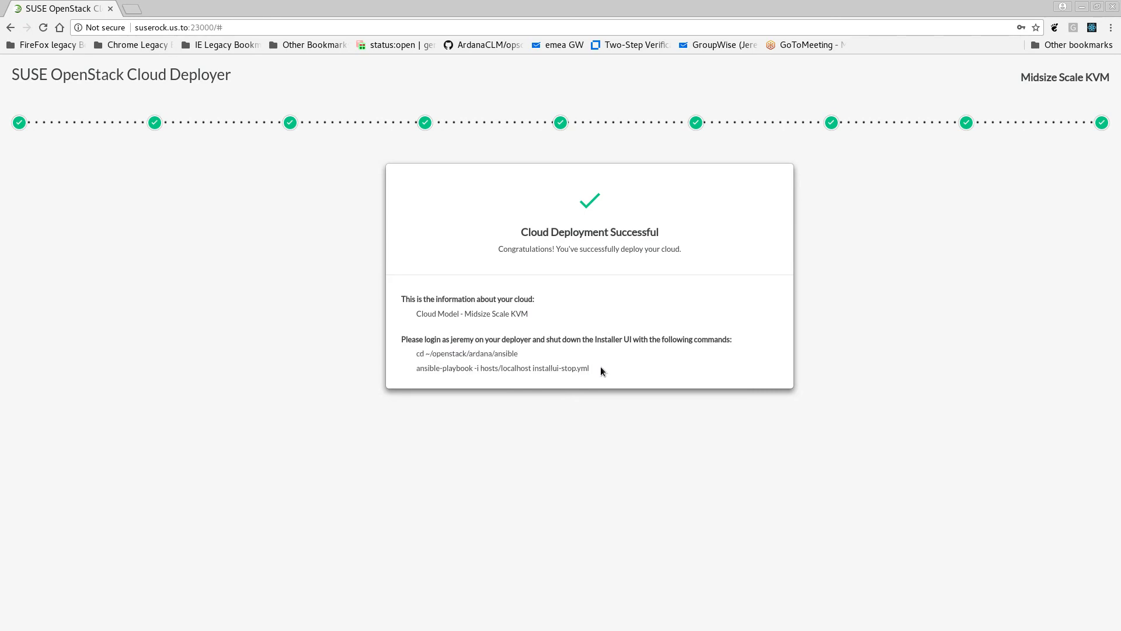